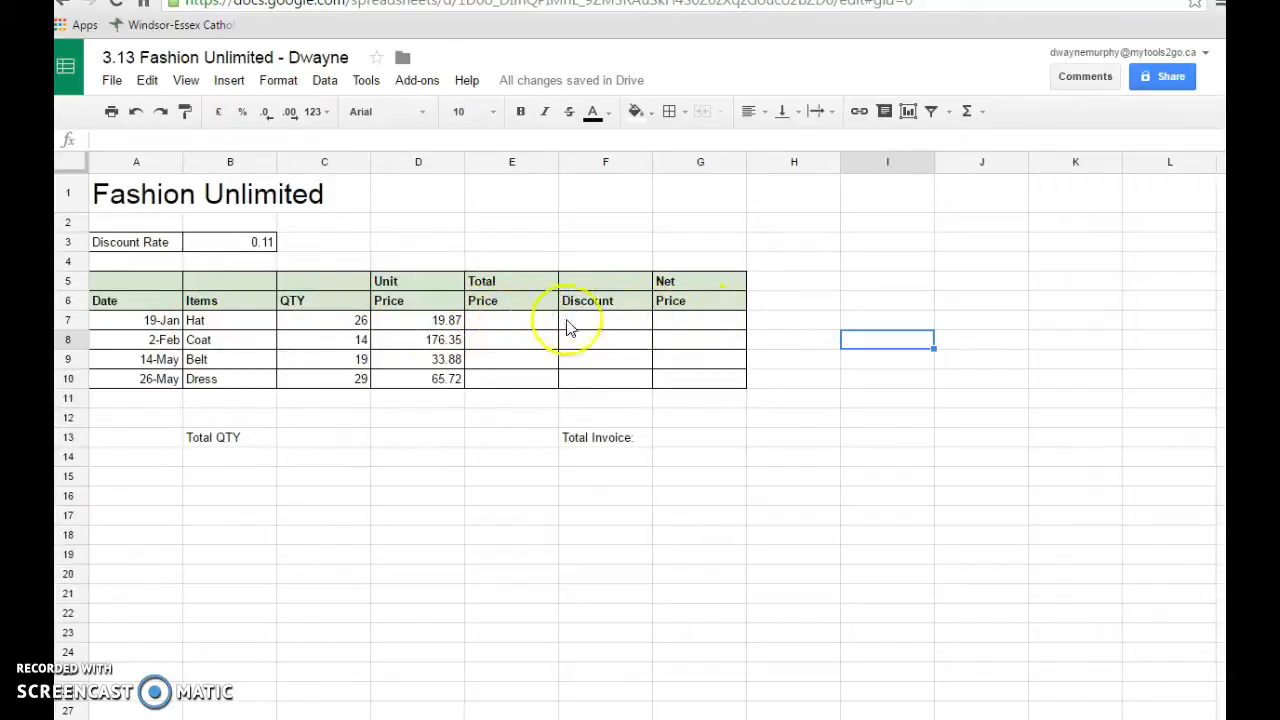
# Step: Calculate the hat's total price in E7 with =C7*D7 and fill the formula down through E10
pyautogui.click(340, 322)
pyautogui.click(410, 324)
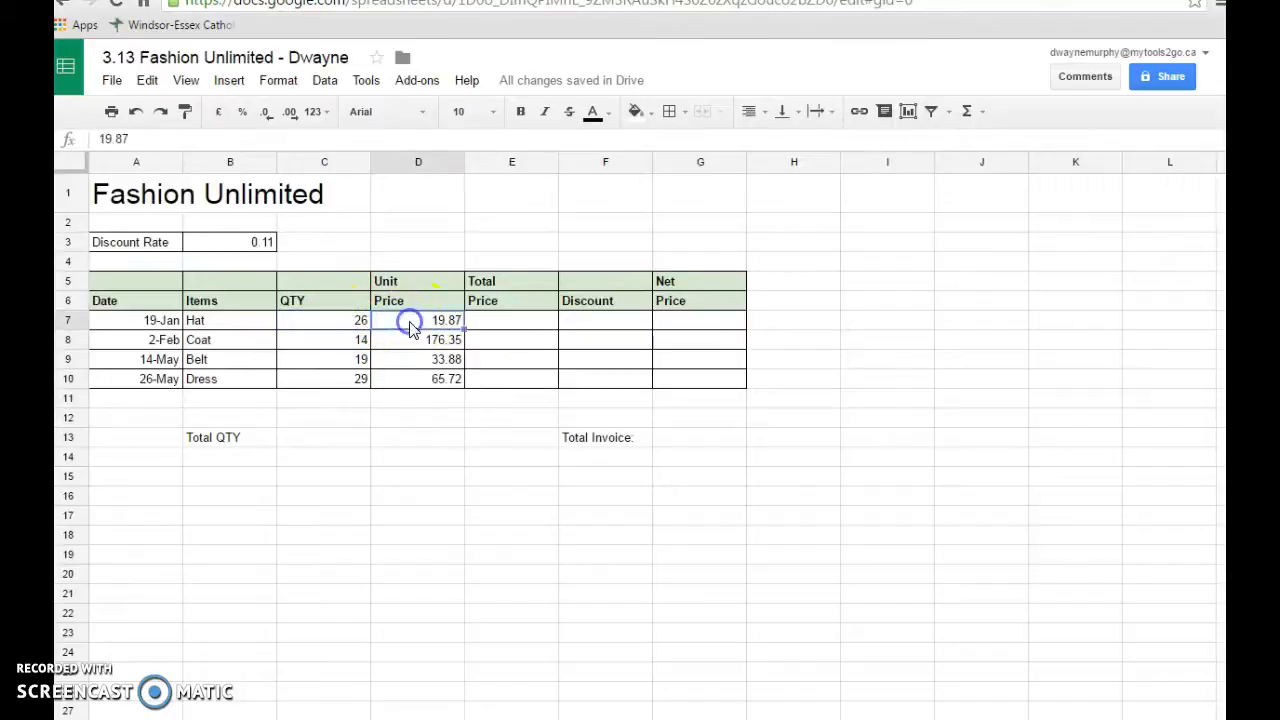
pyautogui.click(506, 330)
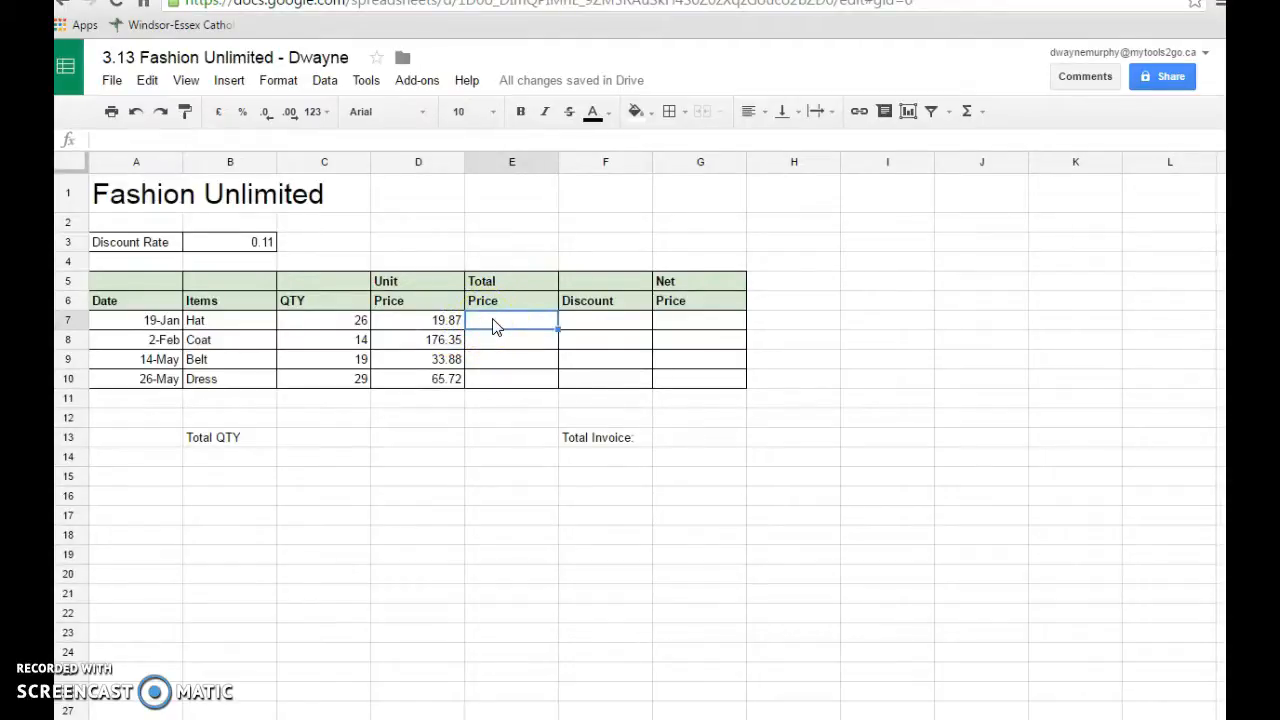
pyautogui.write('=')
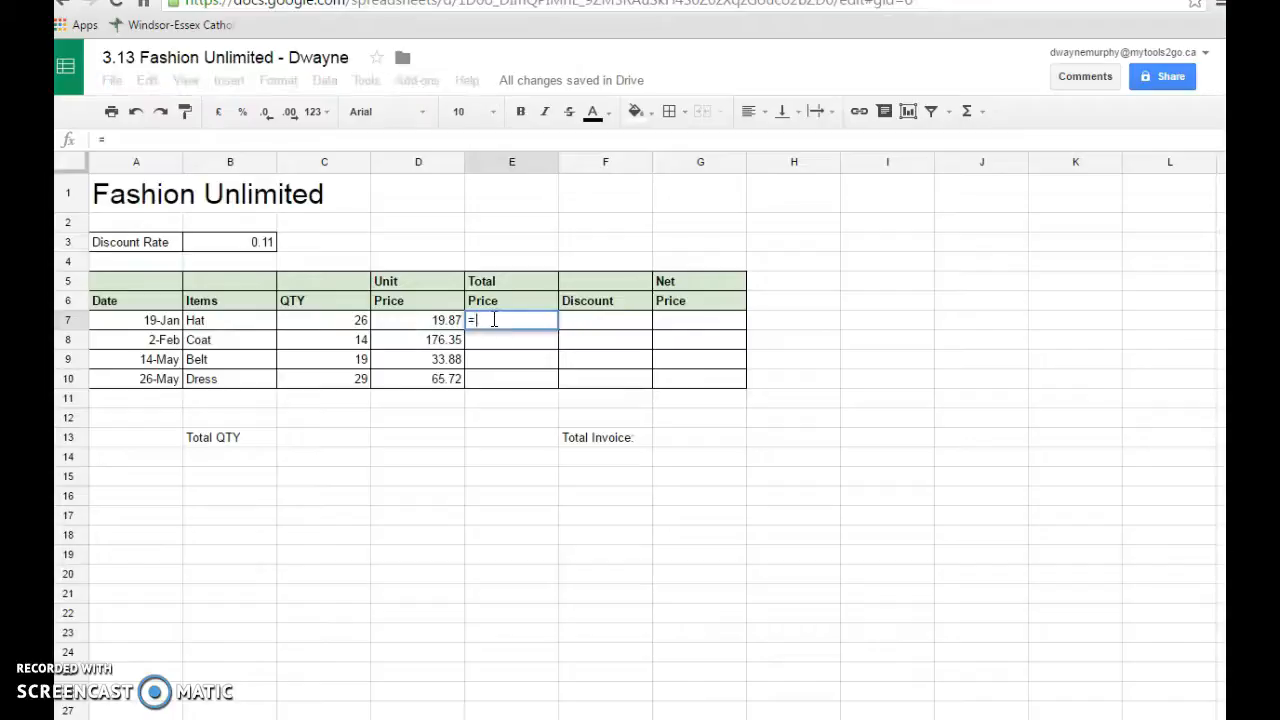
pyautogui.click(340, 322)
pyautogui.write('*')
pyautogui.click(413, 325)
pyautogui.press('Return')
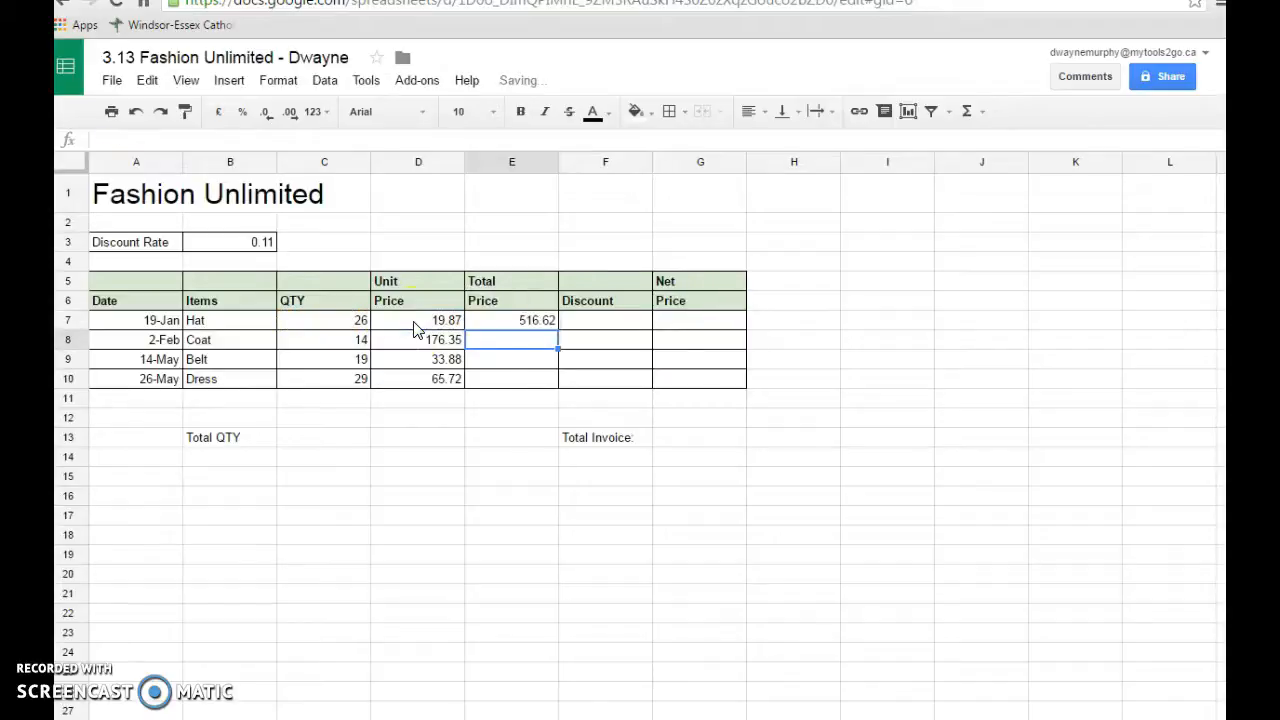
pyautogui.click(540, 320)
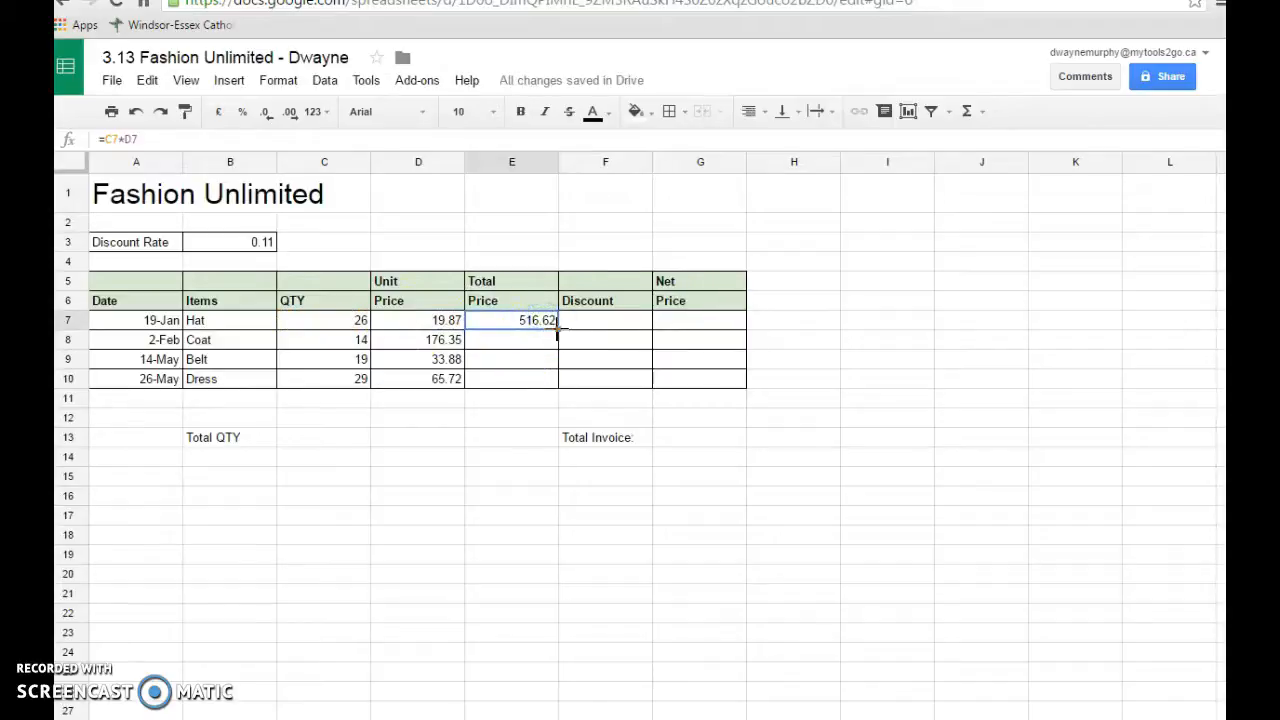
pyautogui.moveTo(557, 330); pyautogui.dragTo(558, 386)
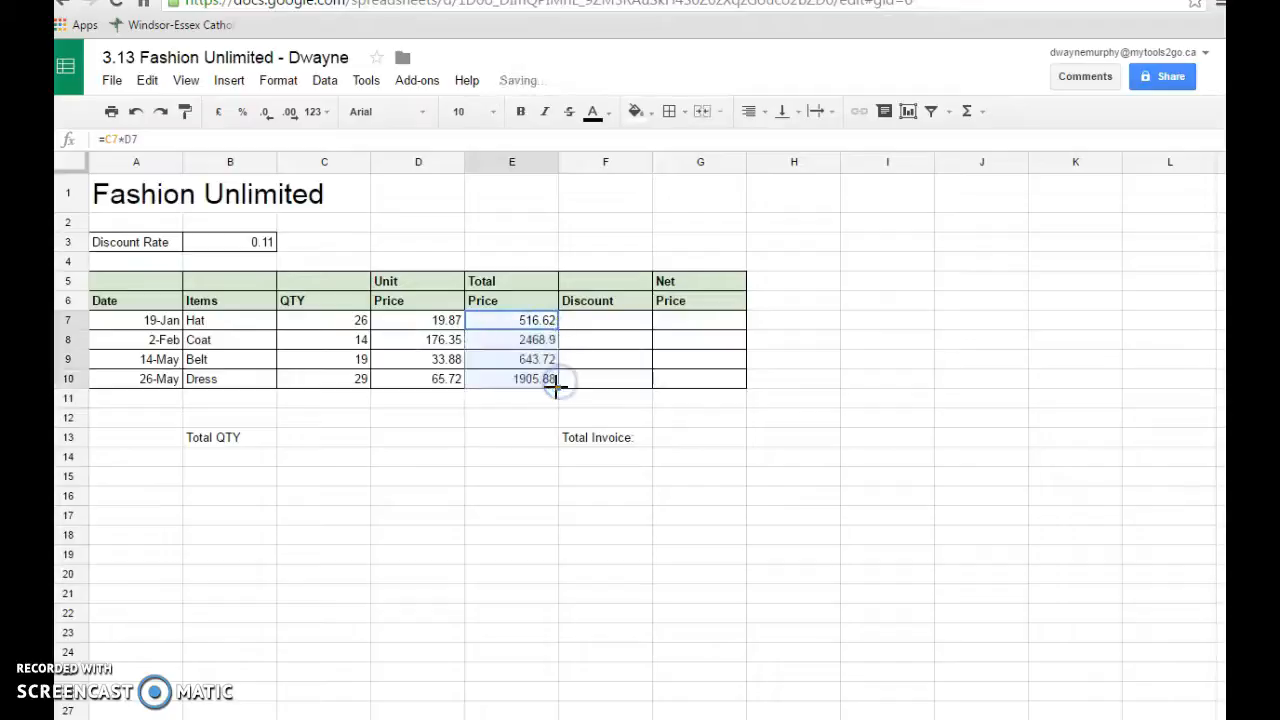
# Step: Calculate the hat's discount in F7 by multiplying the discount rate by the total price, using =B3*E7
pyautogui.click(632, 322)
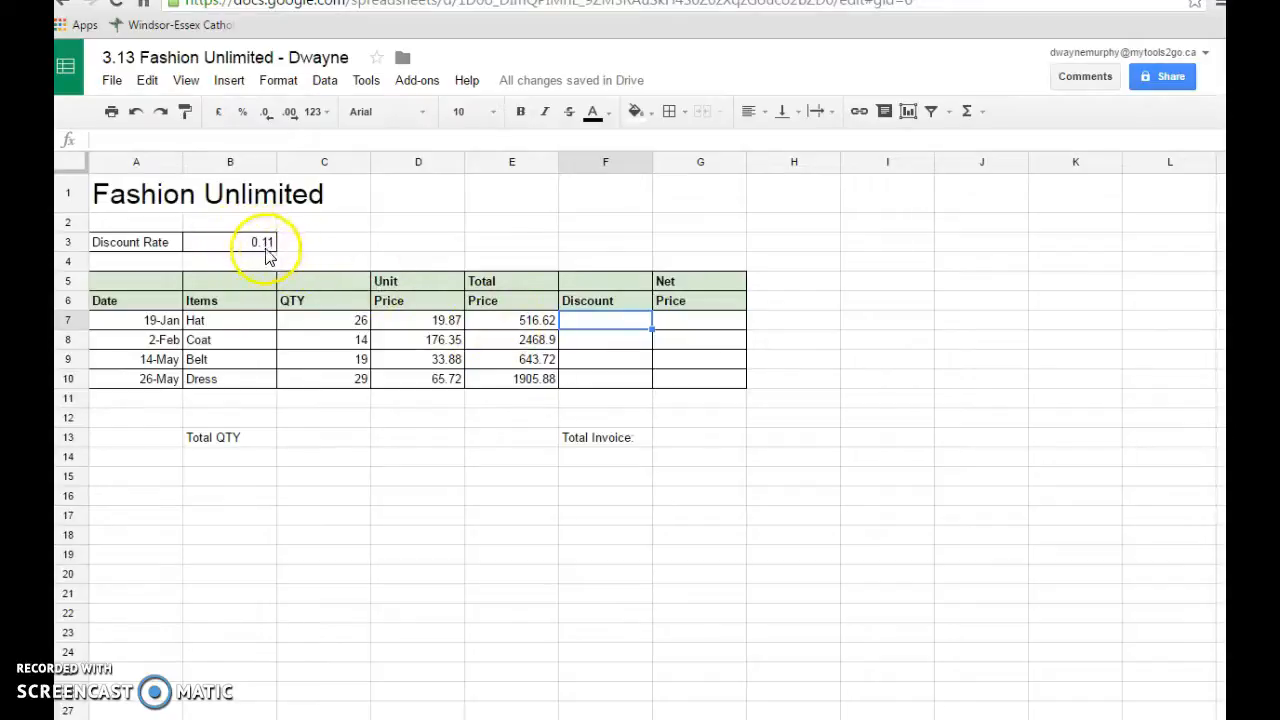
pyautogui.click(583, 324)
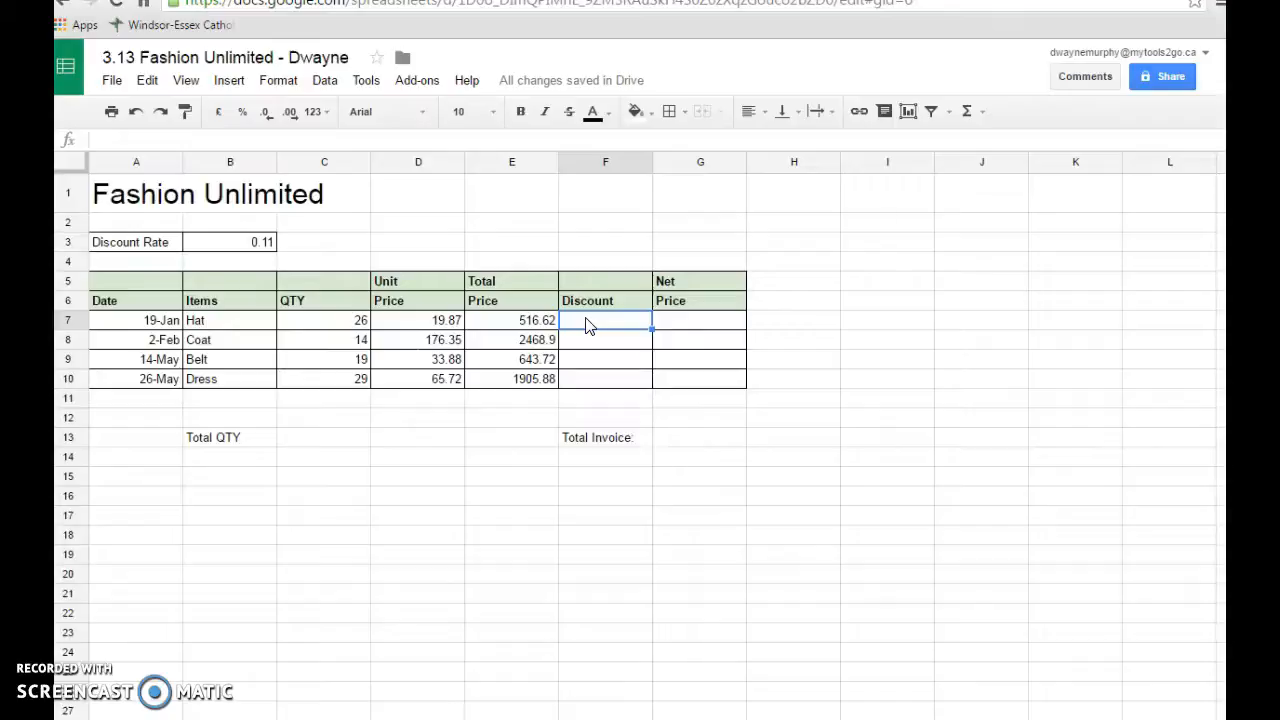
pyautogui.write('=')
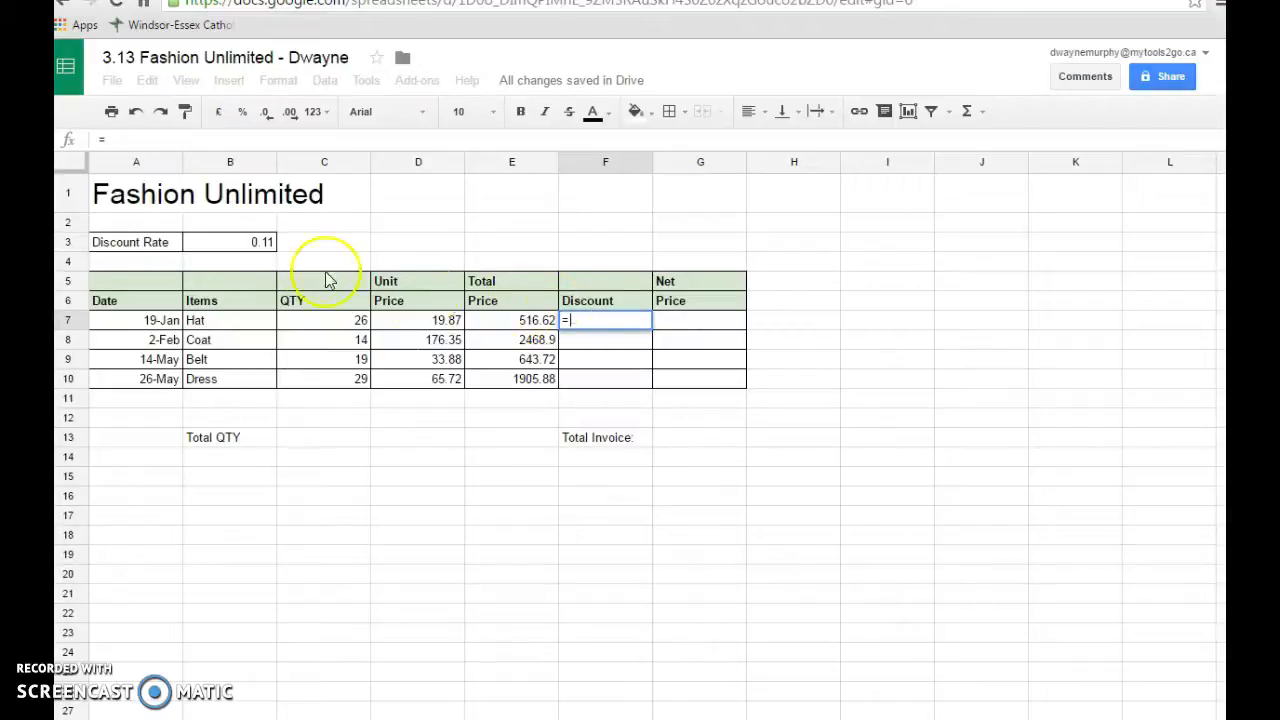
pyautogui.click(257, 247)
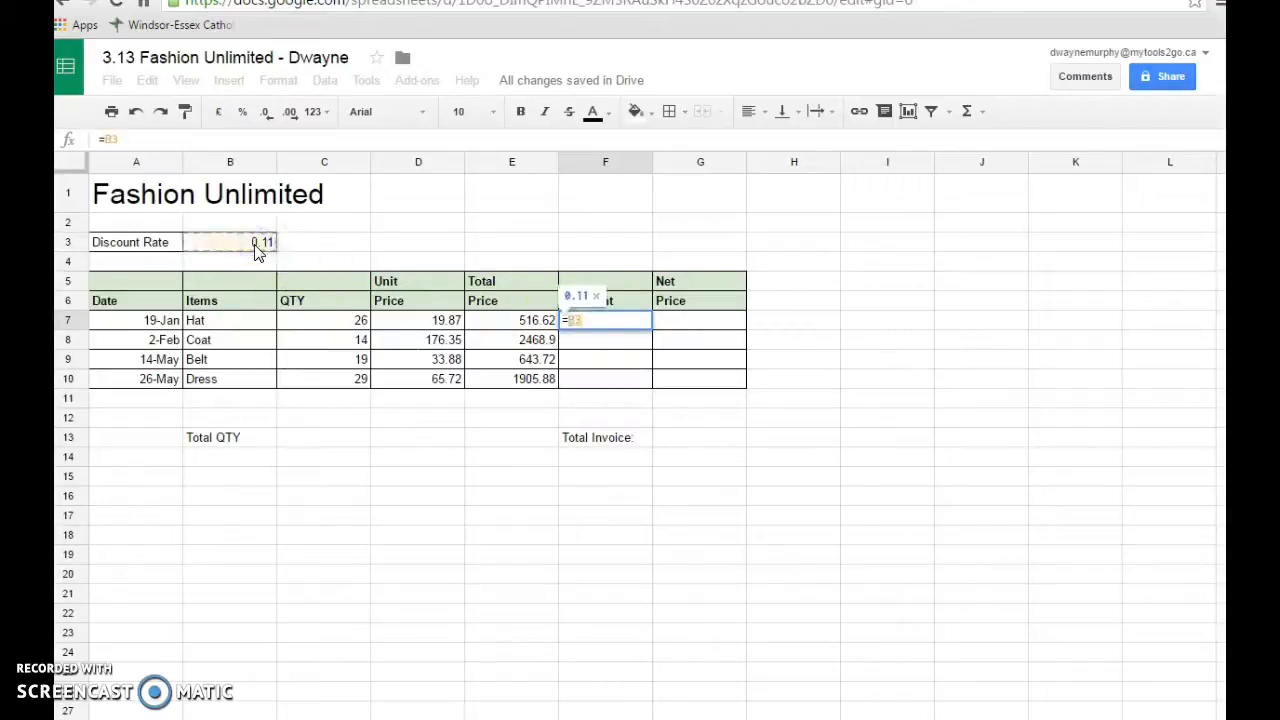
pyautogui.write('*')
pyautogui.click(510, 320)
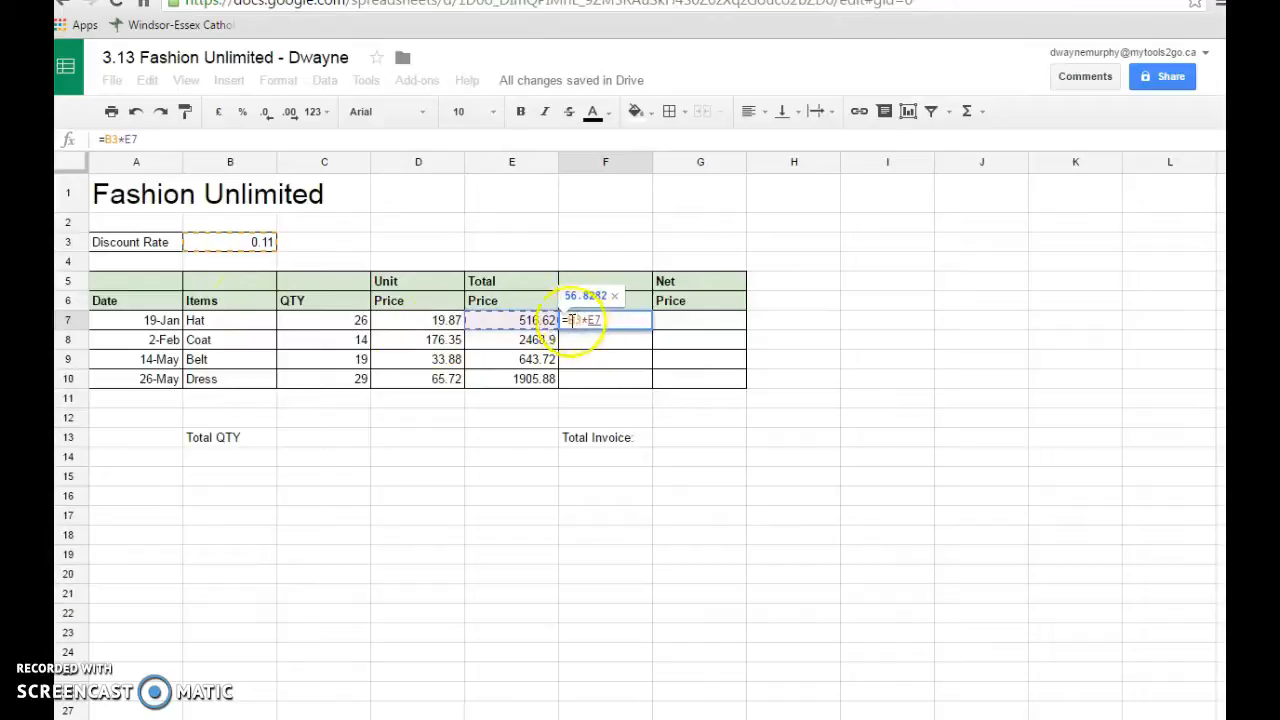
pyautogui.press('Return')
# Step: Try to fill the discount formula with its relative rate reference from F7 down through F10
pyautogui.click(640, 322)
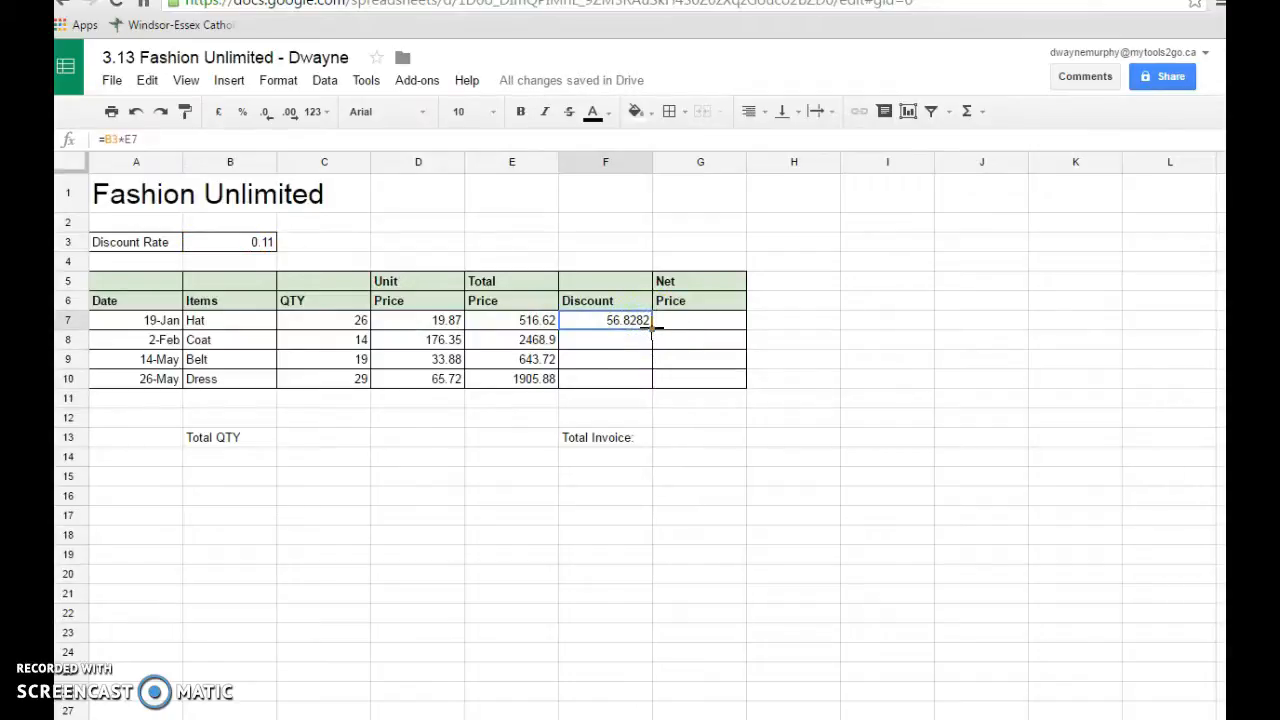
pyautogui.moveTo(652, 330); pyautogui.dragTo(650, 382)
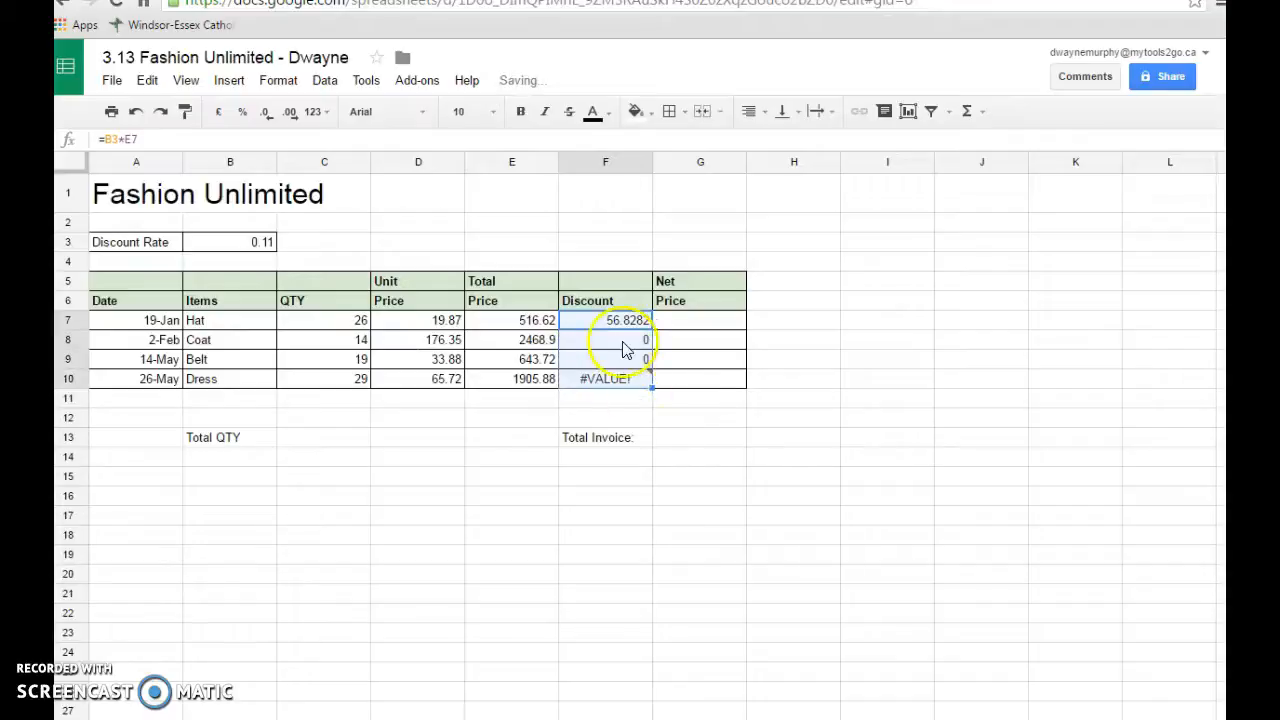
pyautogui.click(700, 419)
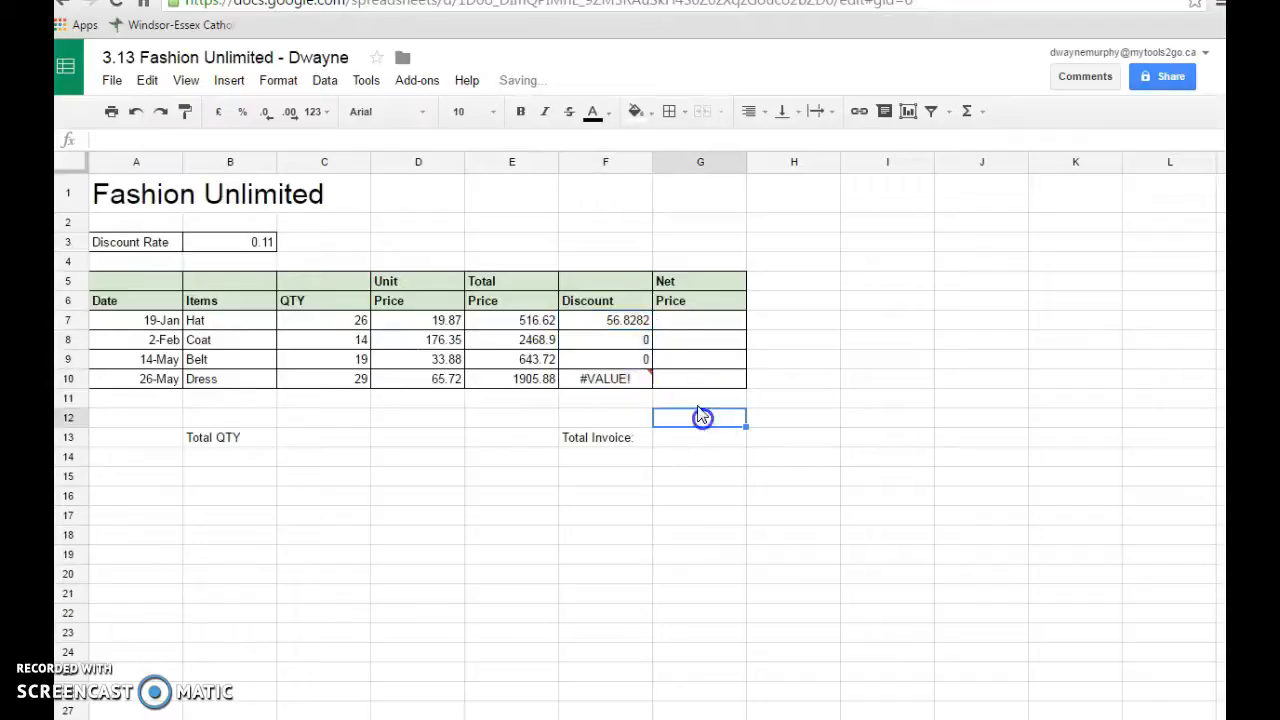
# Step: Make the discount rate reference in F7 absolute with =$B$3*E7 and fill the formula down through F10
pyautogui.doubleClick(632, 333)
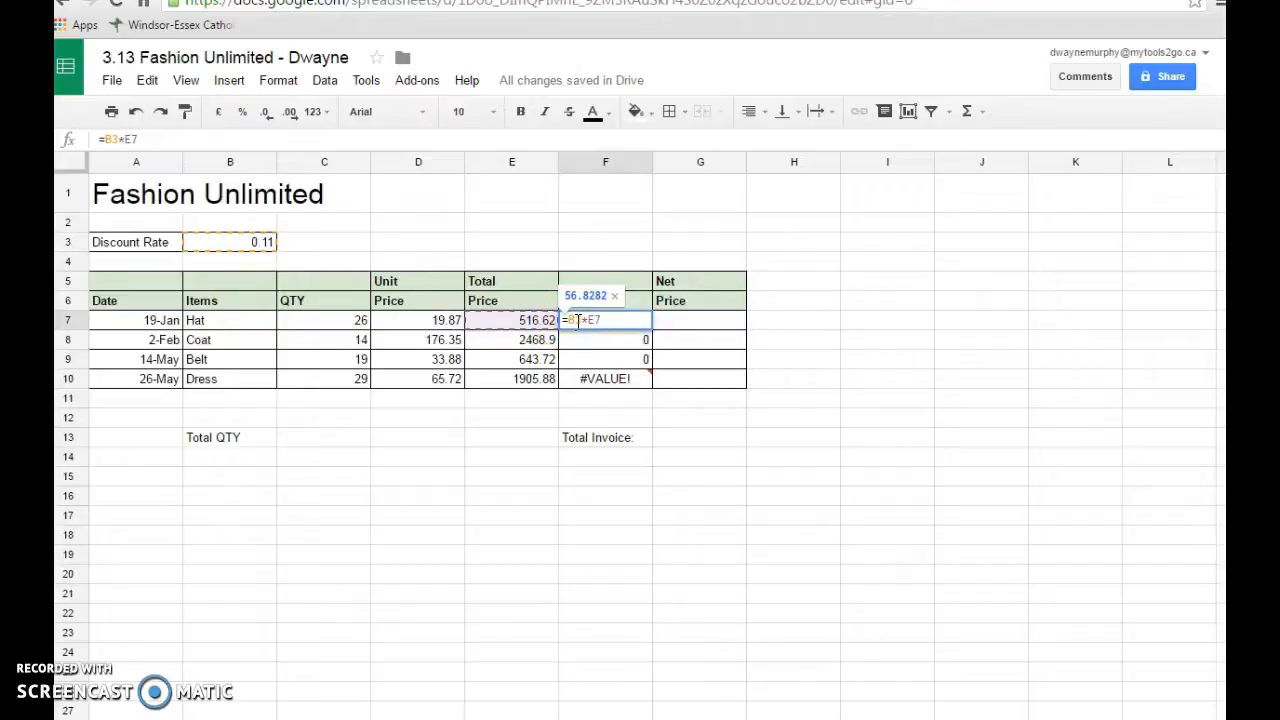
pyautogui.press('F4')
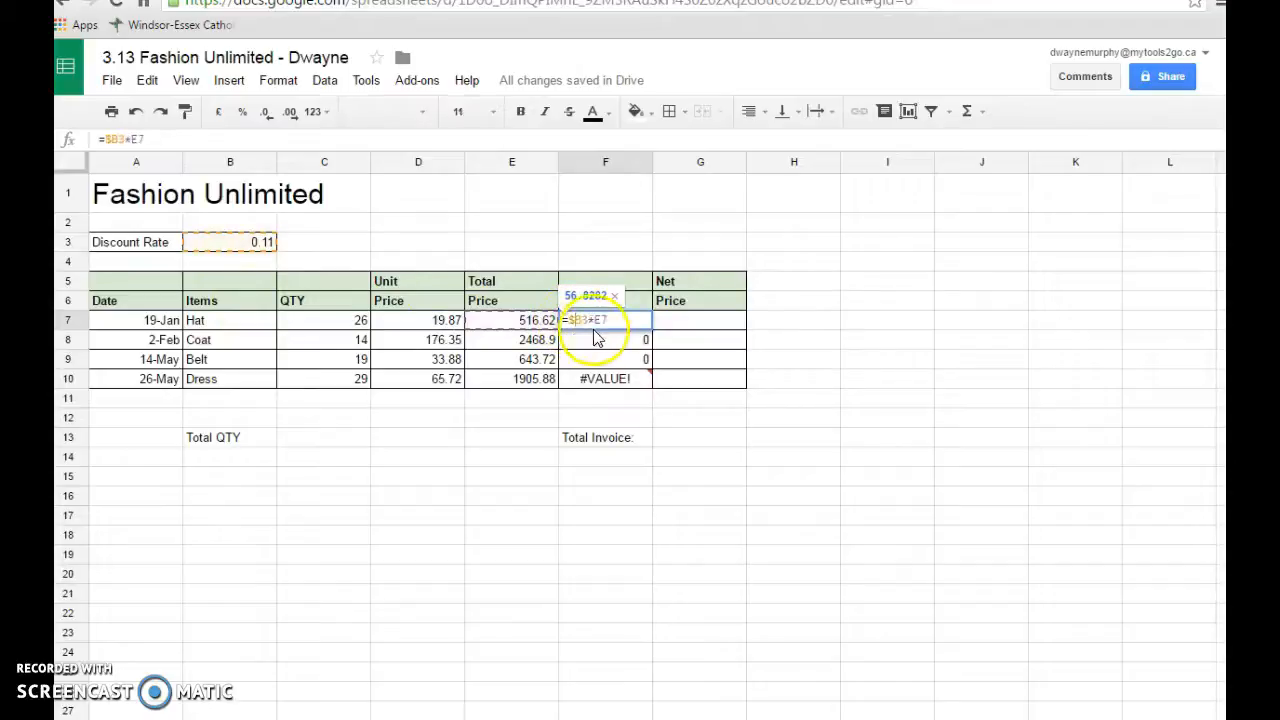
pyautogui.write('$')
pyautogui.moveTo(630, 380)
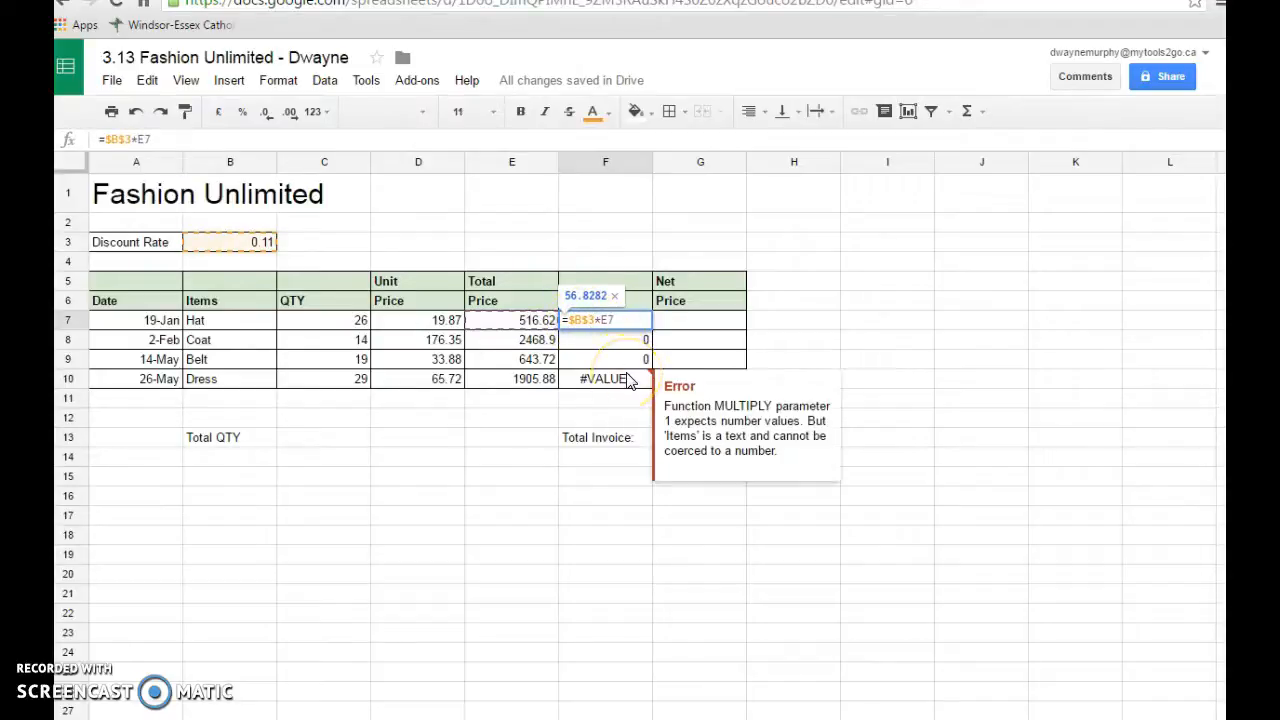
pyautogui.press('Return')
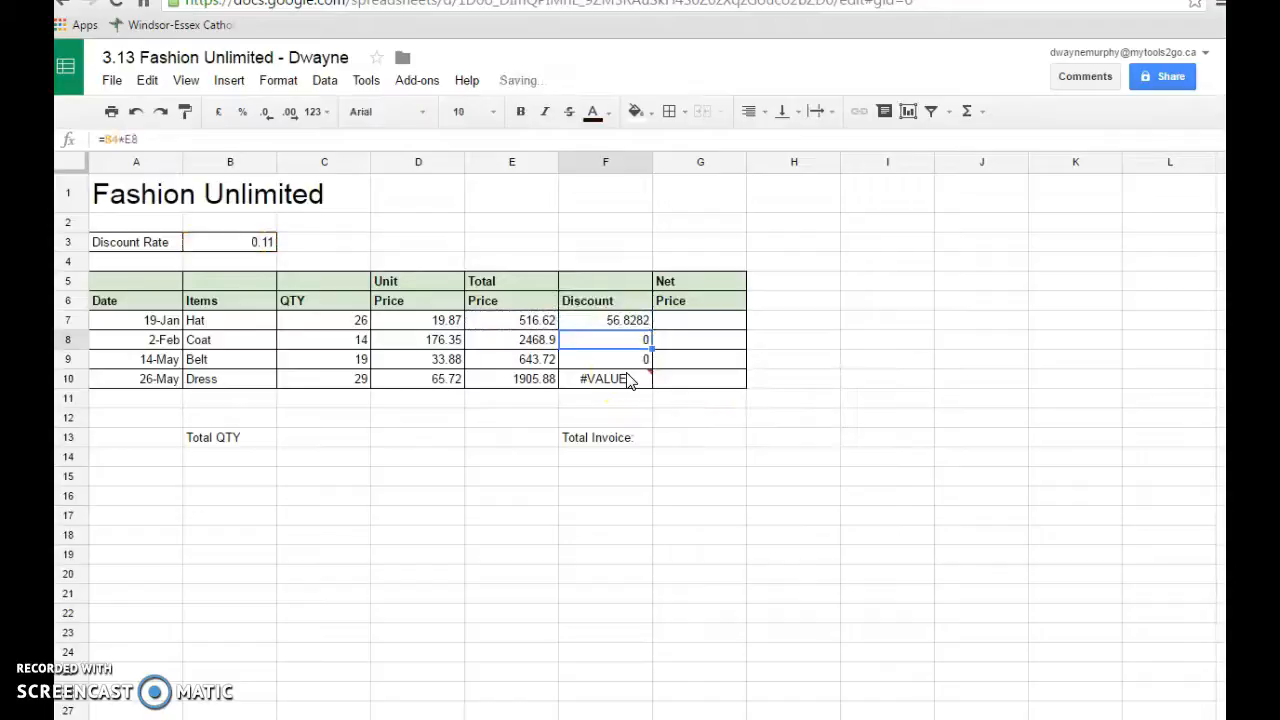
pyautogui.click(642, 322)
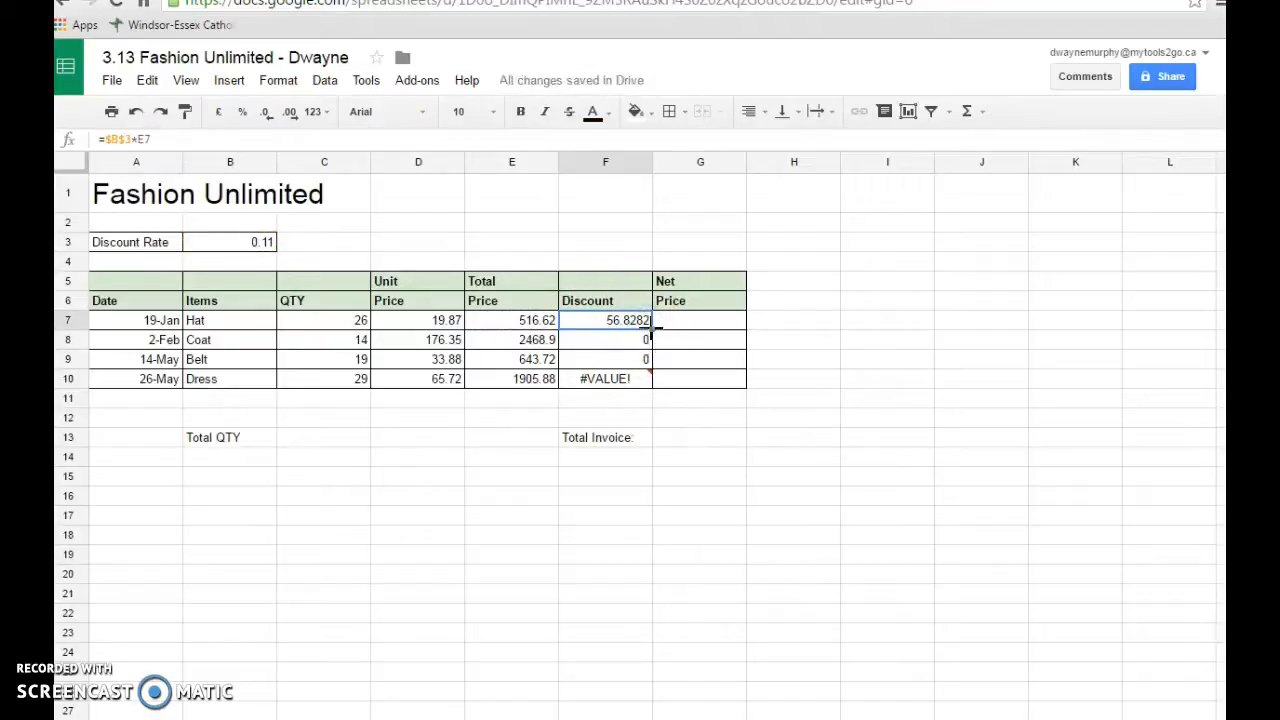
pyautogui.moveTo(652, 340); pyautogui.dragTo(651, 381)
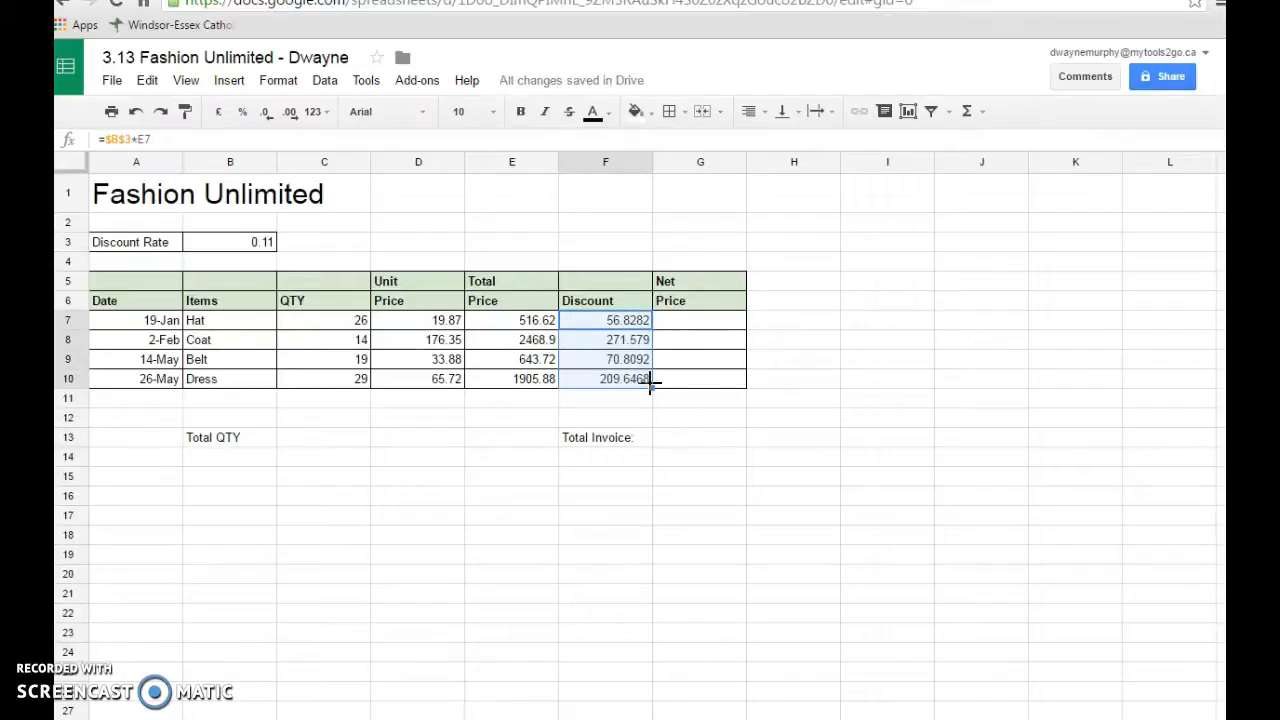
pyautogui.doubleClick(608, 359)
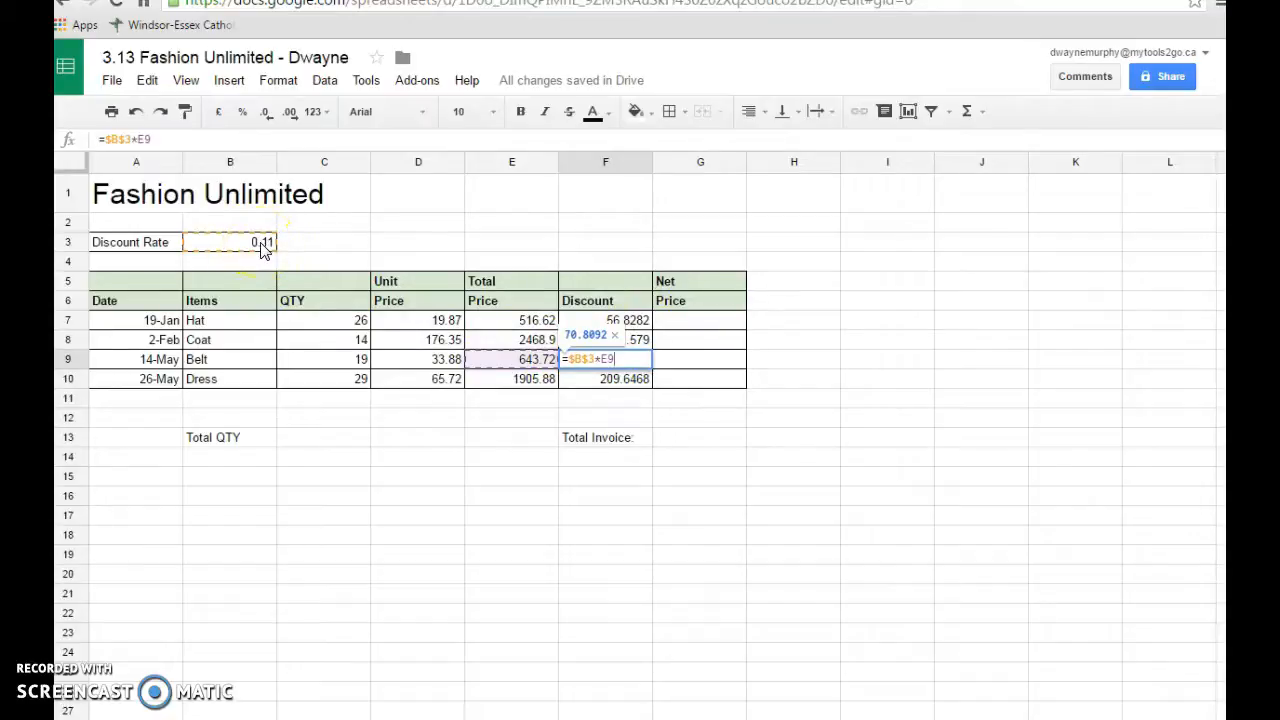
pyautogui.click(688, 418)
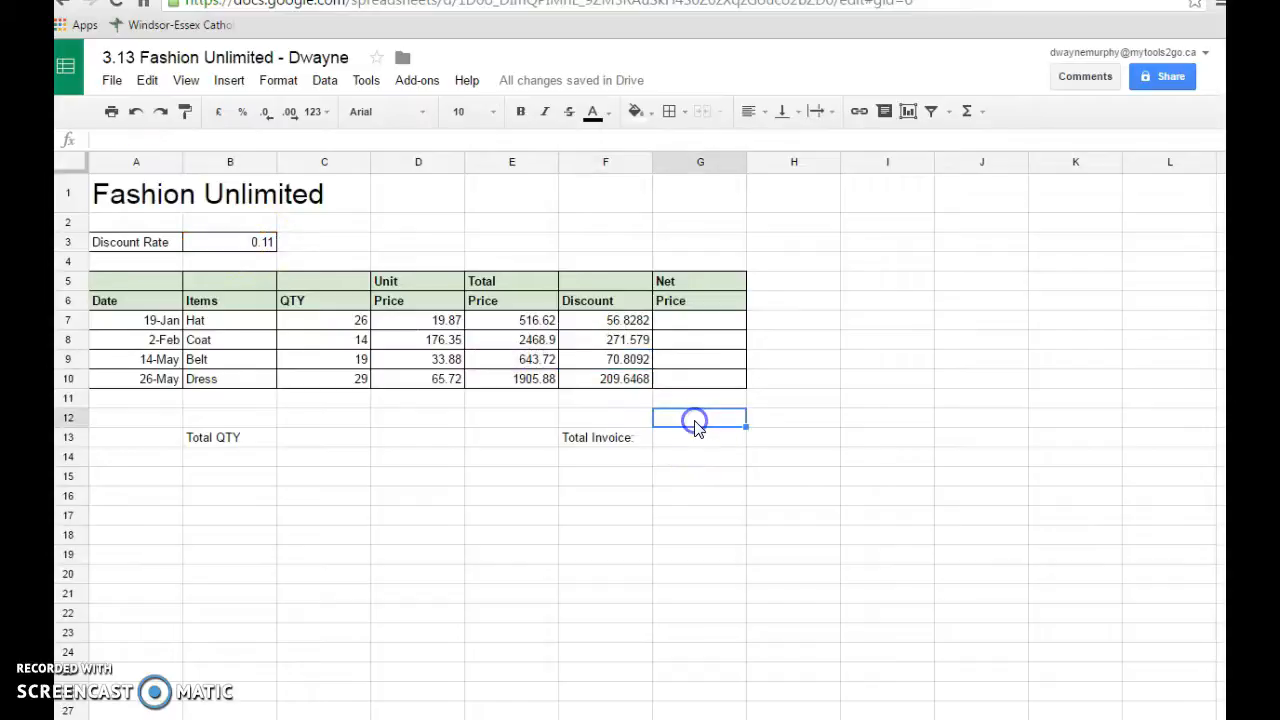
# Step: Calculate the hat's net price in G7 with =E7-F7 and fill the formula down through G10
pyautogui.click(709, 321)
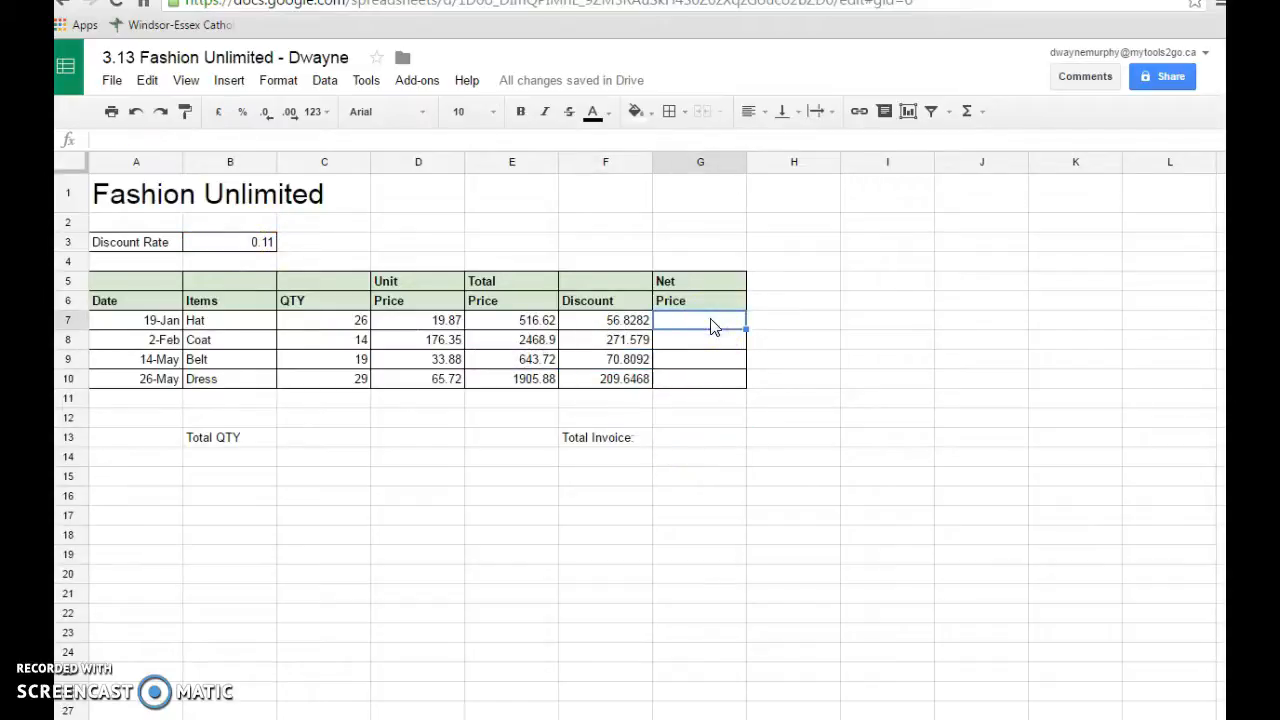
pyautogui.write('=')
pyautogui.click(538, 310)
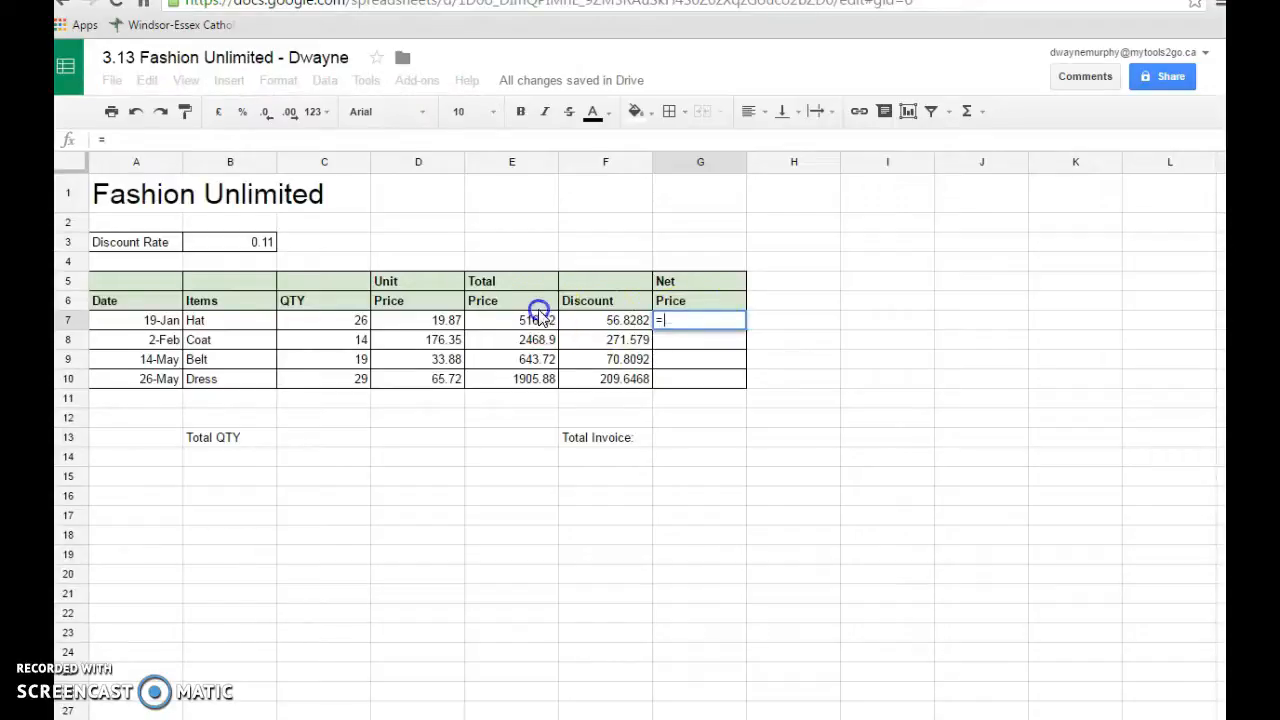
pyautogui.click(541, 326)
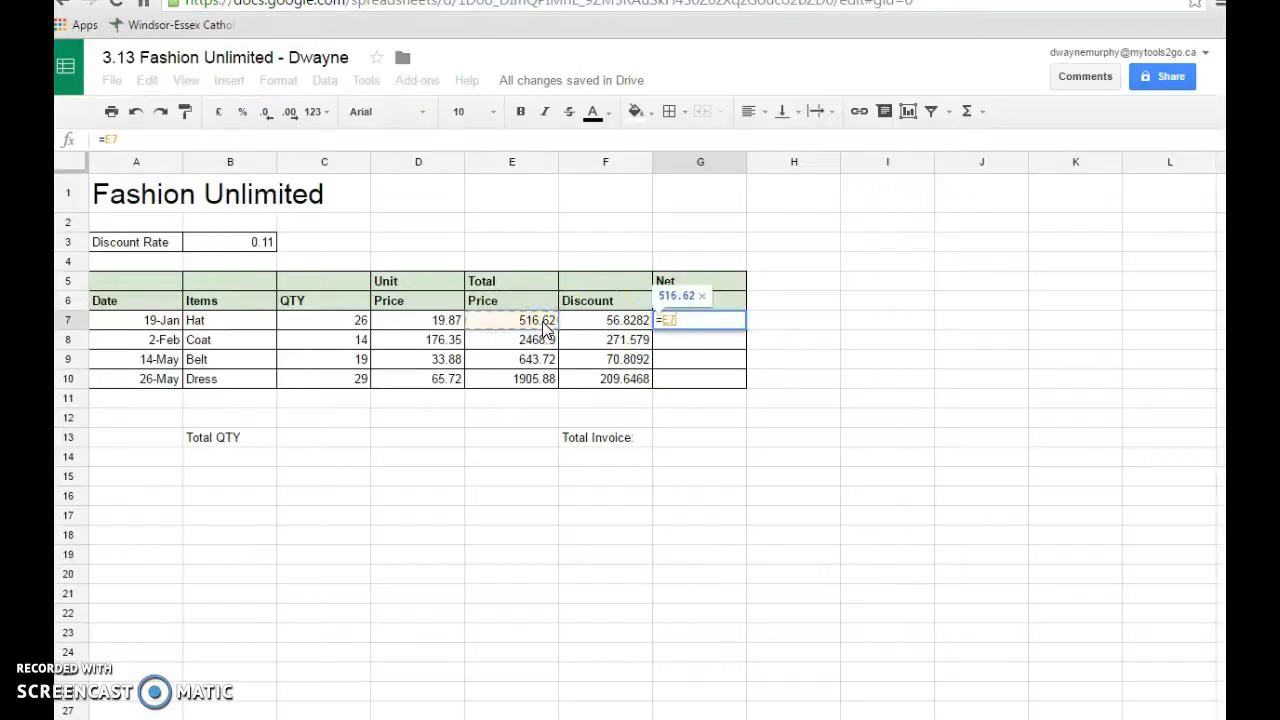
pyautogui.write('-')
pyautogui.click(603, 325)
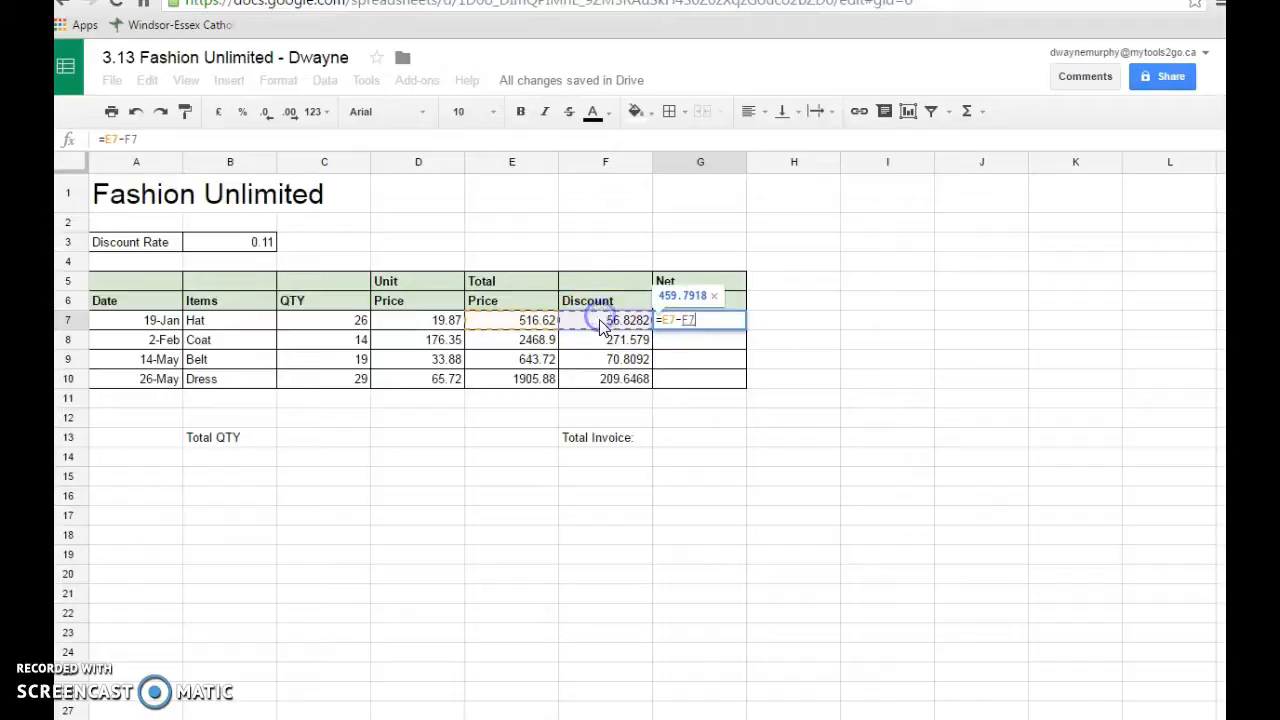
pyautogui.press('Return')
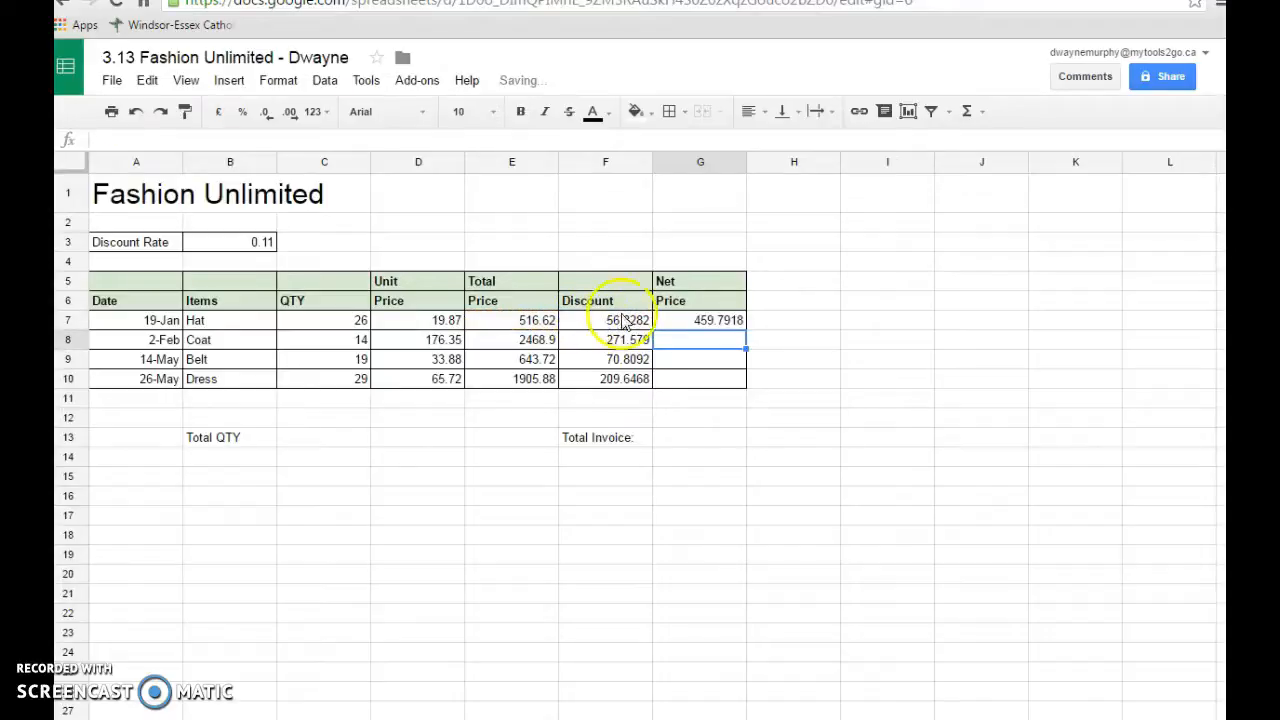
pyautogui.click(714, 320)
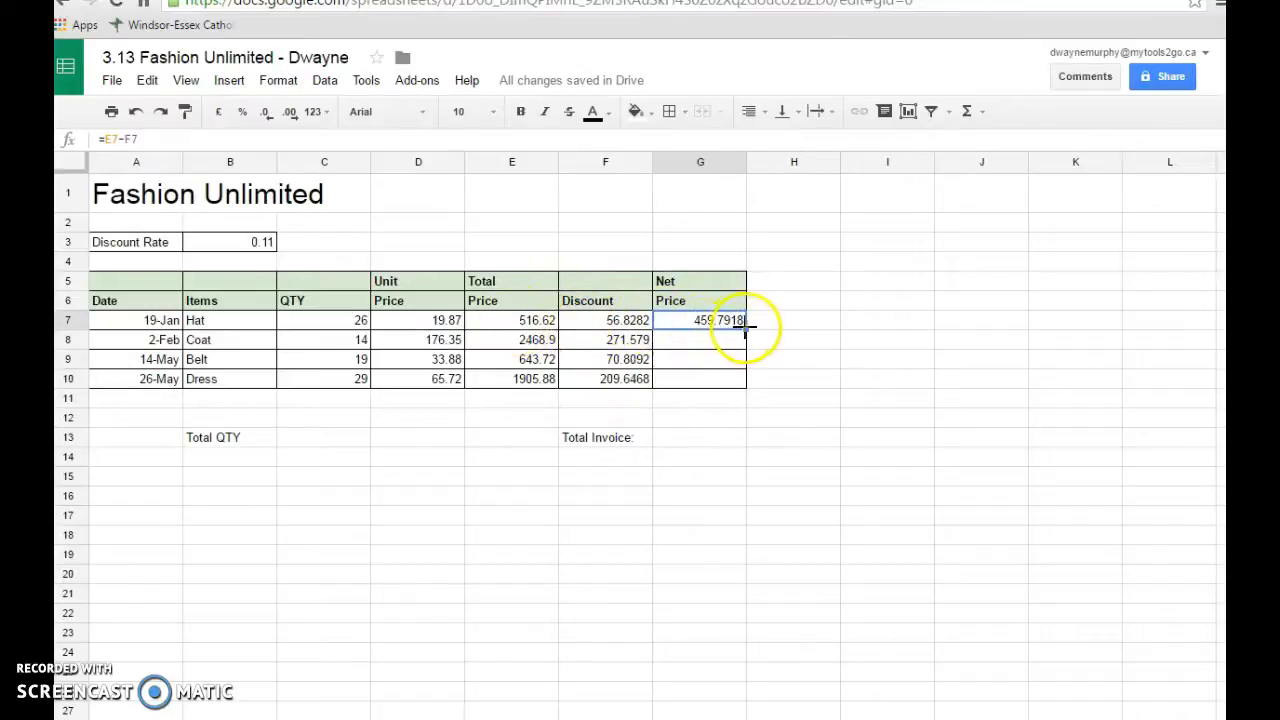
pyautogui.moveTo(741, 368); pyautogui.dragTo(738, 379)
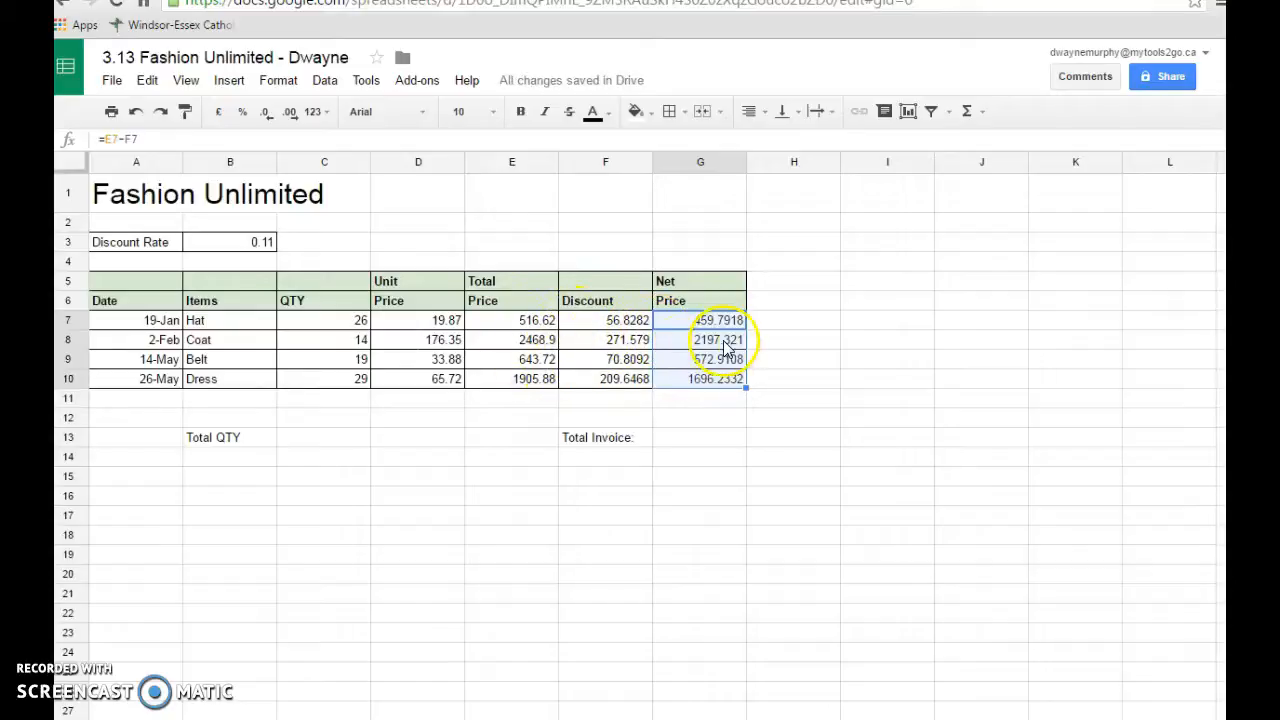
pyautogui.click(735, 456)
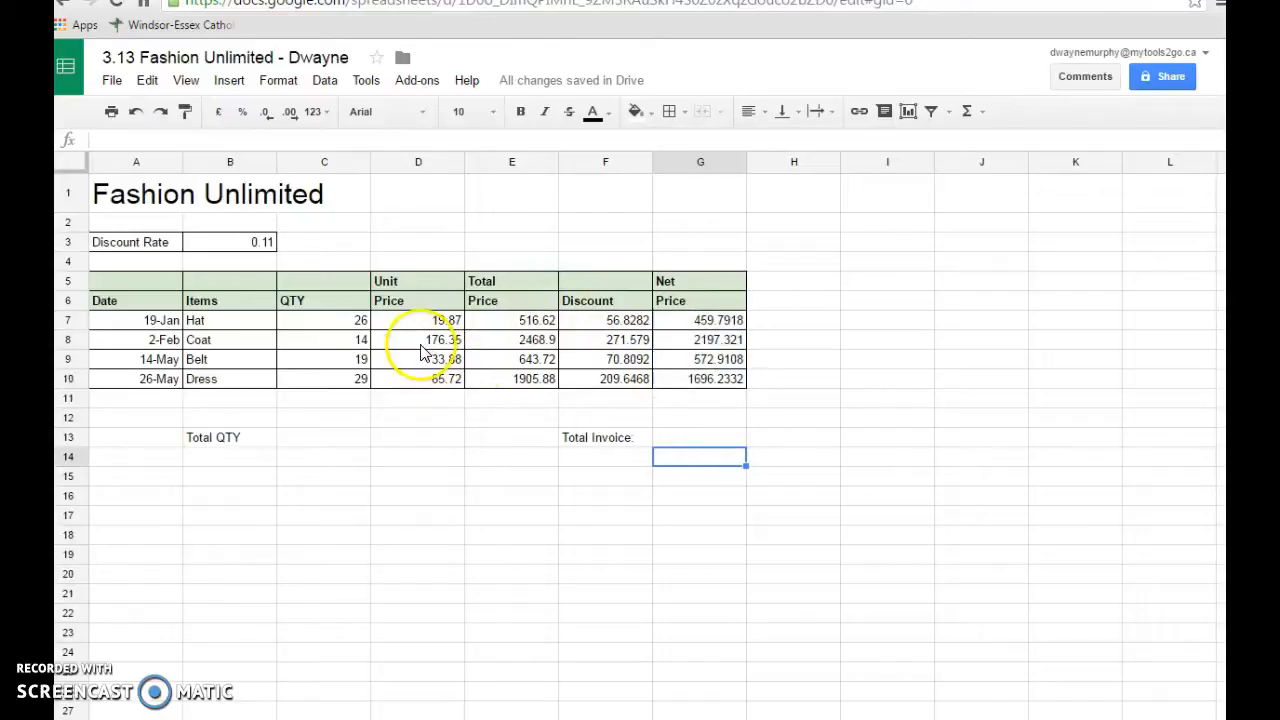
# Step: Format the price and discount values in D7:G10 as Canadian Dollar currency
pyautogui.moveTo(404, 320); pyautogui.dragTo(700, 378)
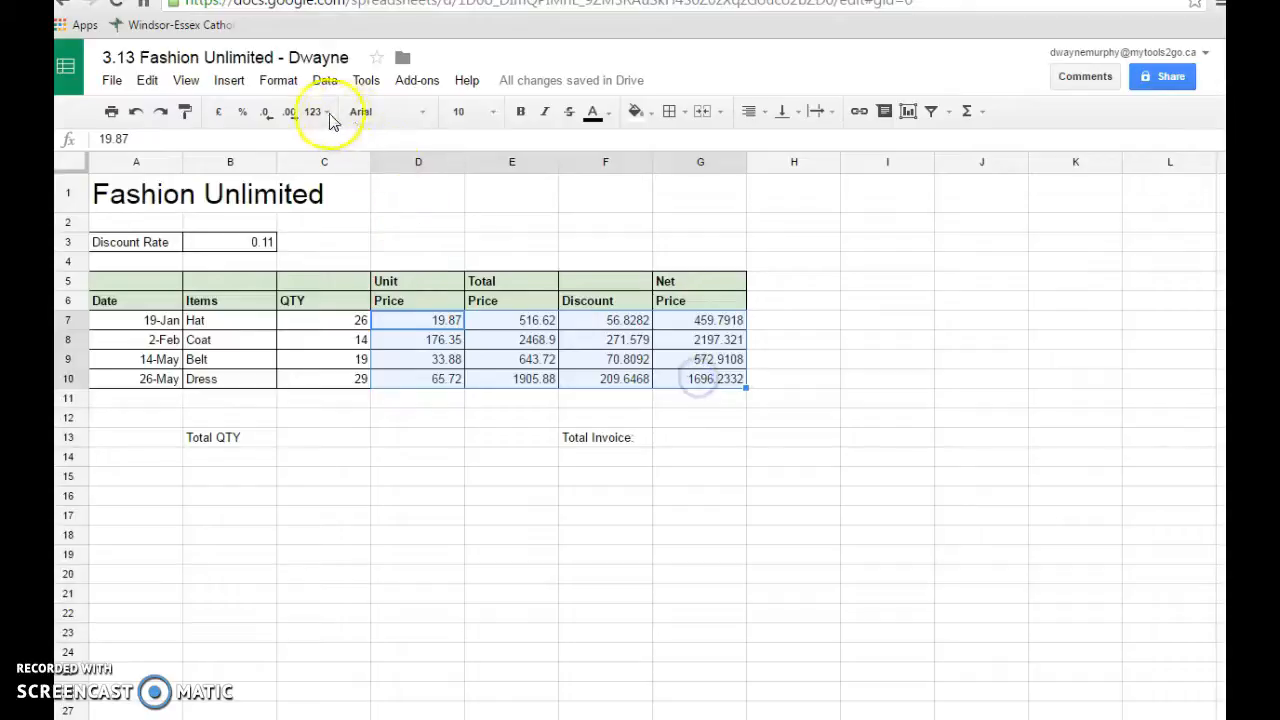
pyautogui.click(318, 112)
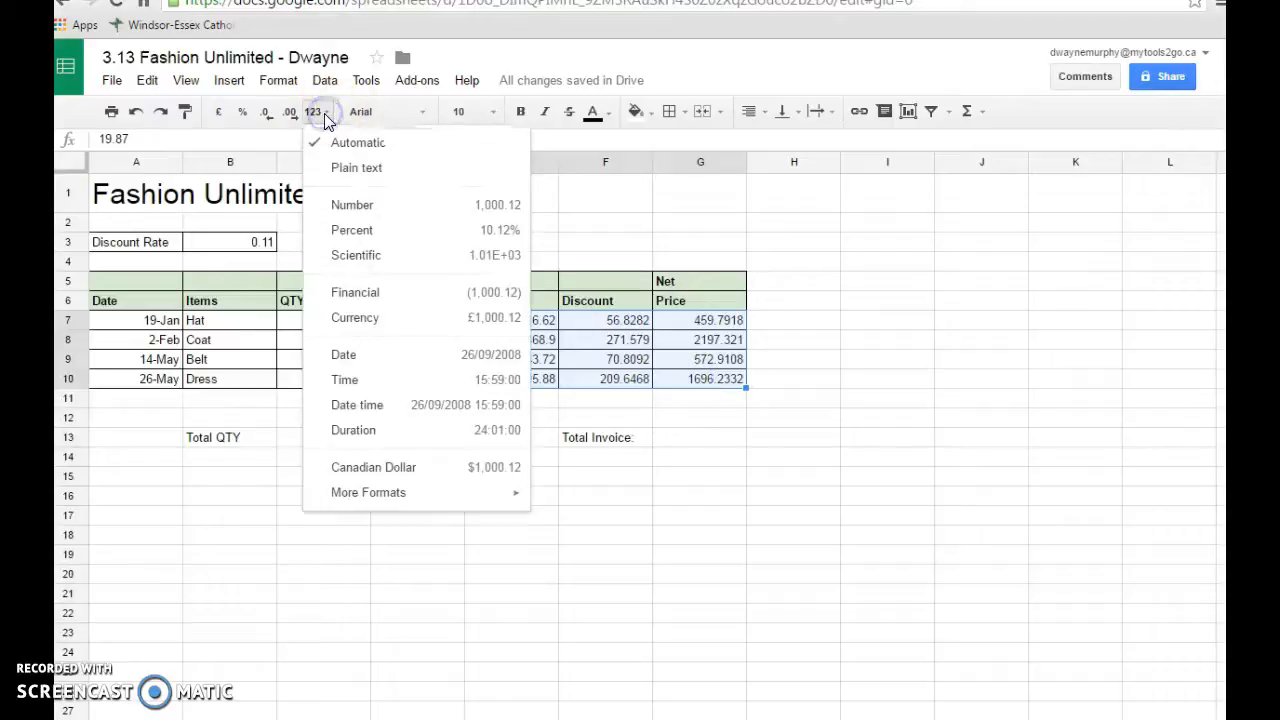
pyautogui.click(394, 469)
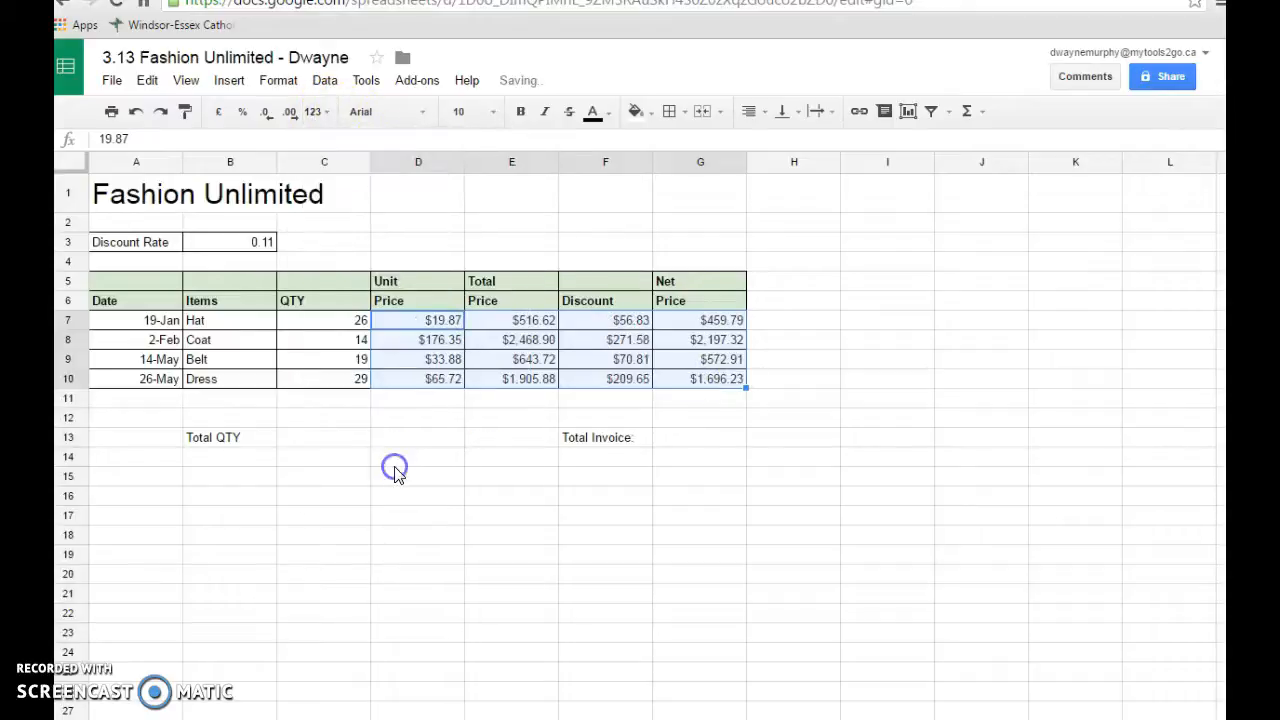
pyautogui.click(537, 474)
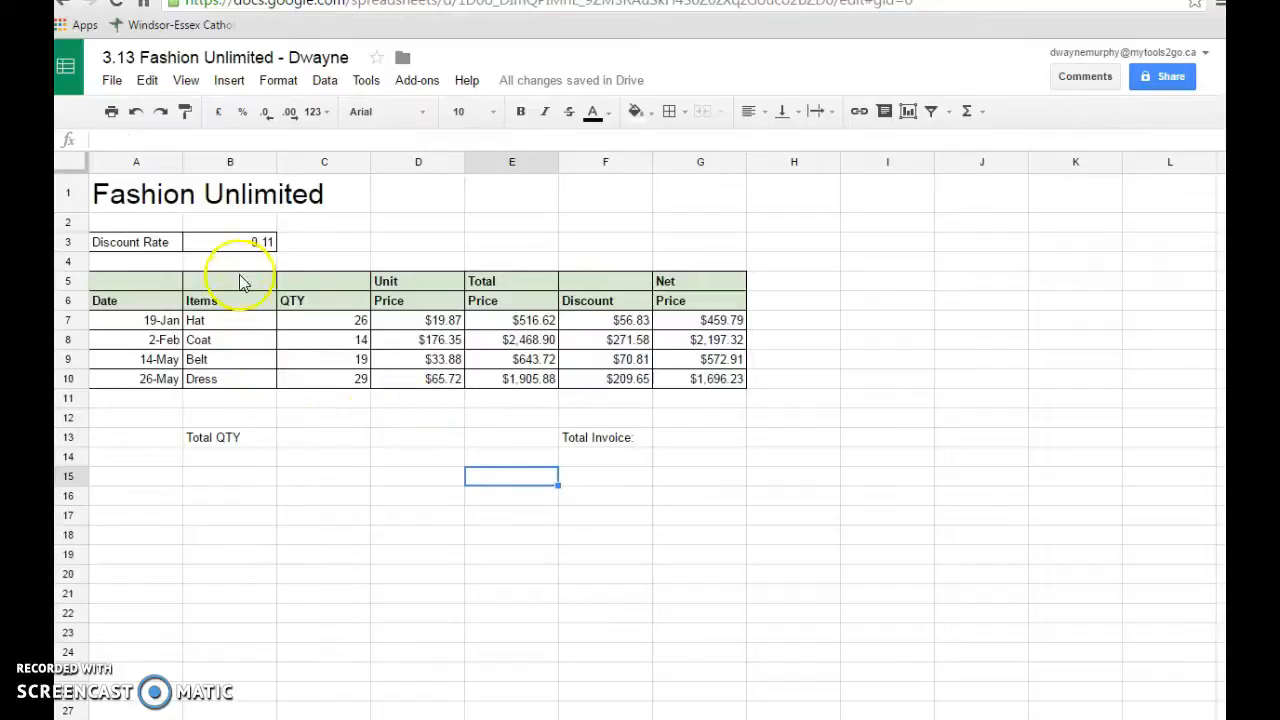
# Step: Format the discount rate in B3 as a percentage
pyautogui.click(255, 245)
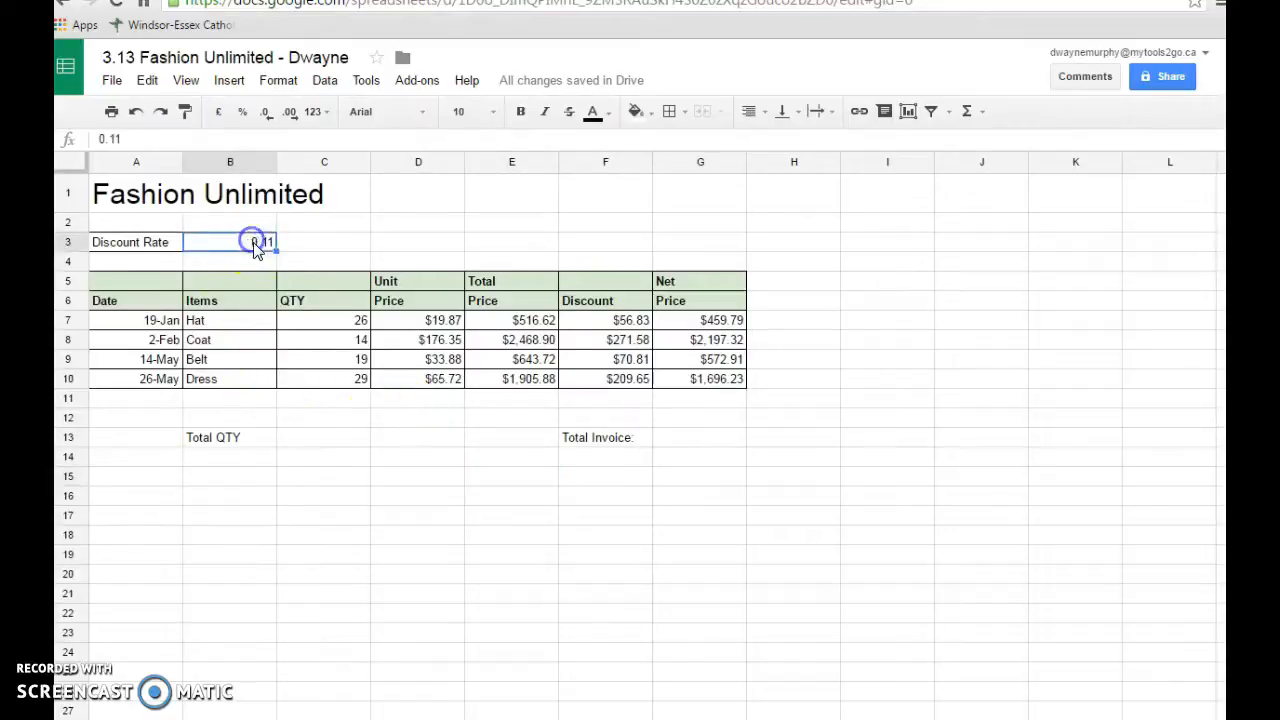
pyautogui.click(243, 112)
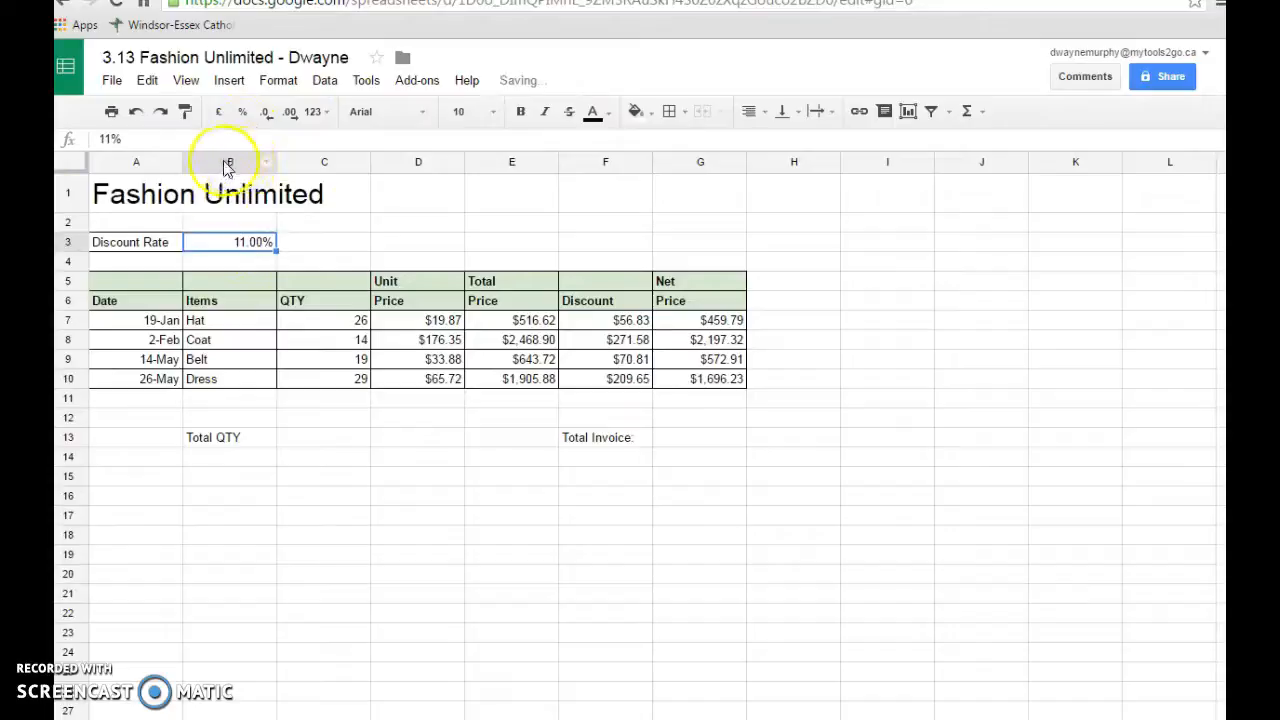
# Step: Calculate the total invoice in G13 by summing the net prices with =SUM(G7:G10)
pyautogui.click(708, 440)
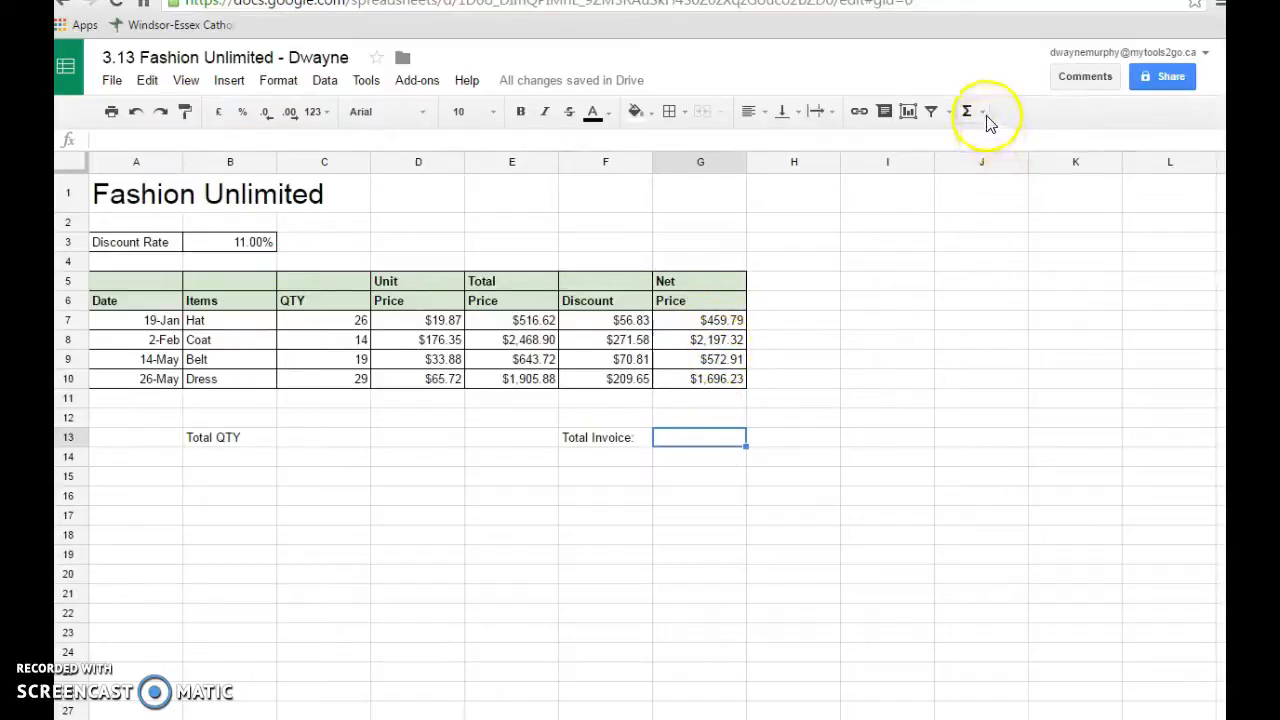
pyautogui.click(968, 111)
pyautogui.click(985, 136)
pyautogui.moveTo(695, 320); pyautogui.dragTo(690, 380)
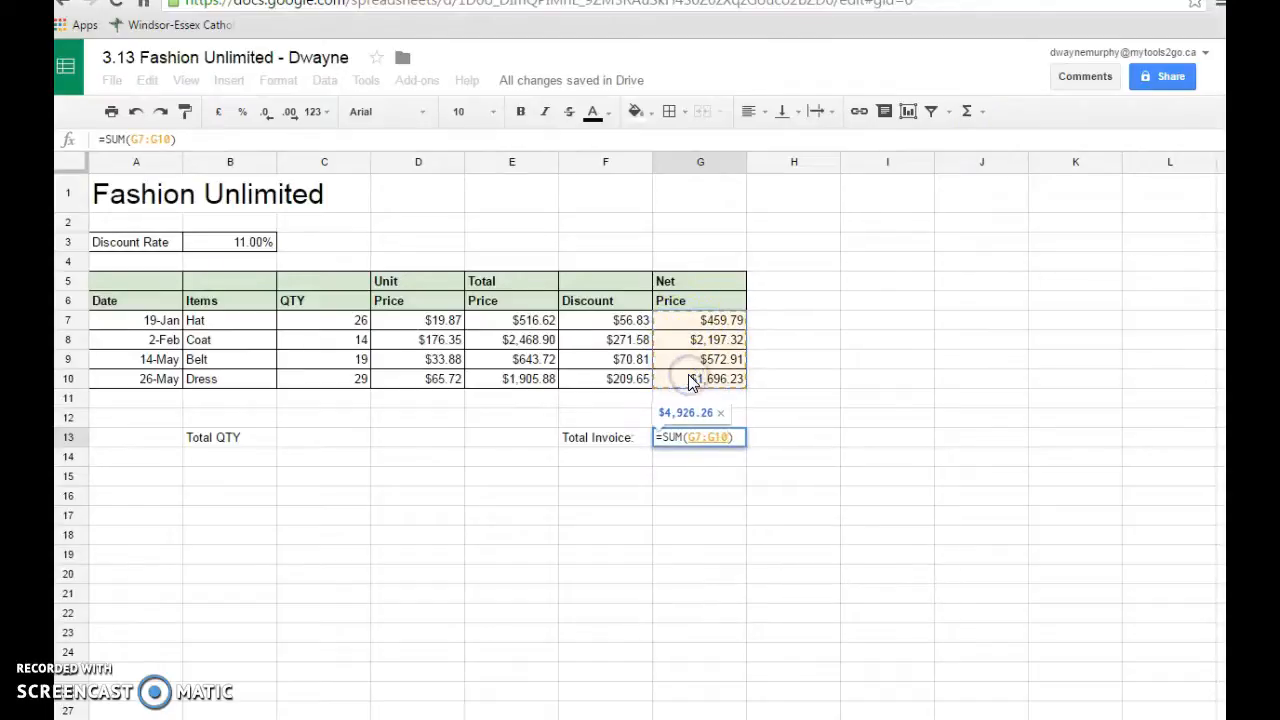
pyautogui.press('Return')
# Step: Calculate the total quantity in C13 by summing the QTY column with =SUM(C7:C10)
pyautogui.click(297, 443)
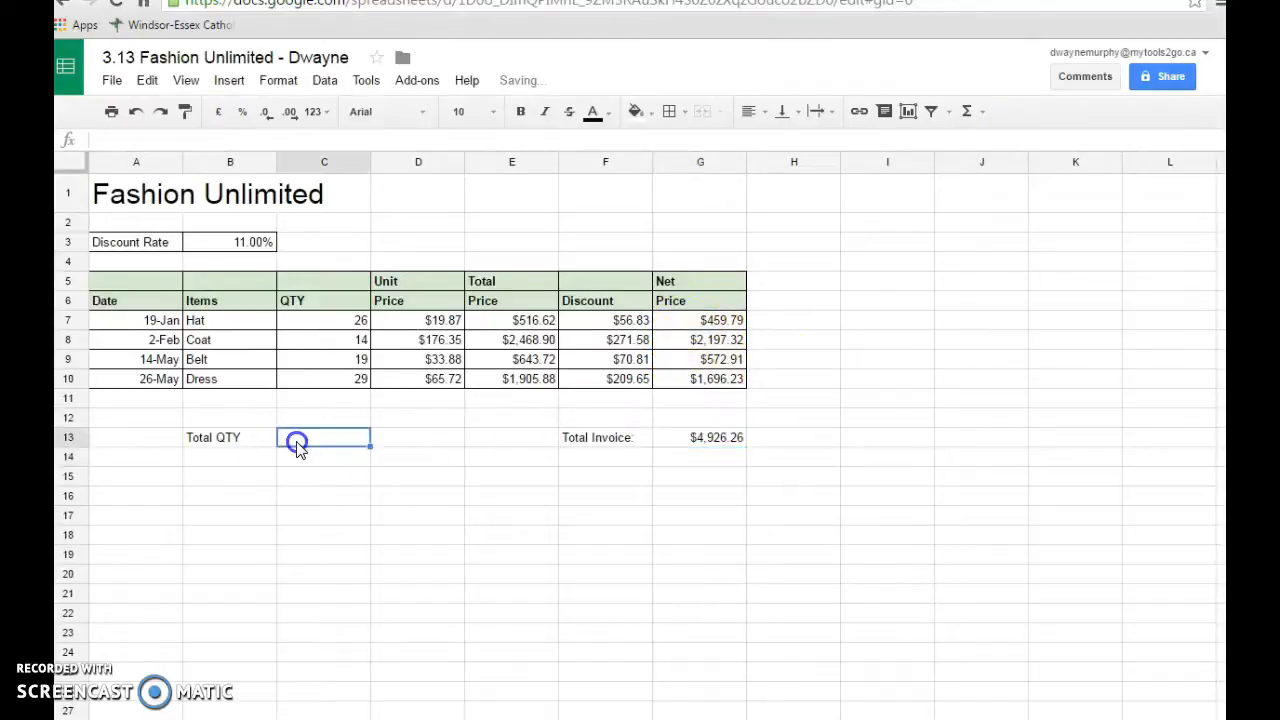
pyautogui.click(983, 111)
pyautogui.click(985, 138)
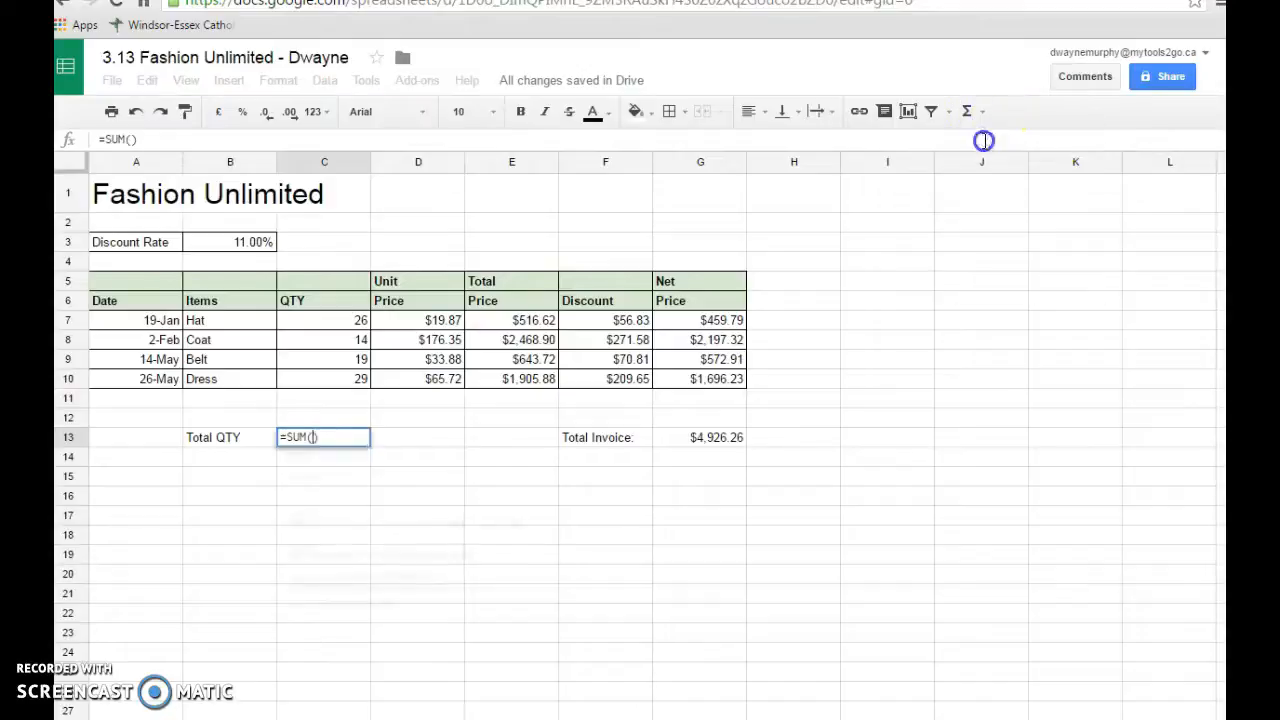
pyautogui.moveTo(314, 329); pyautogui.dragTo(315, 385)
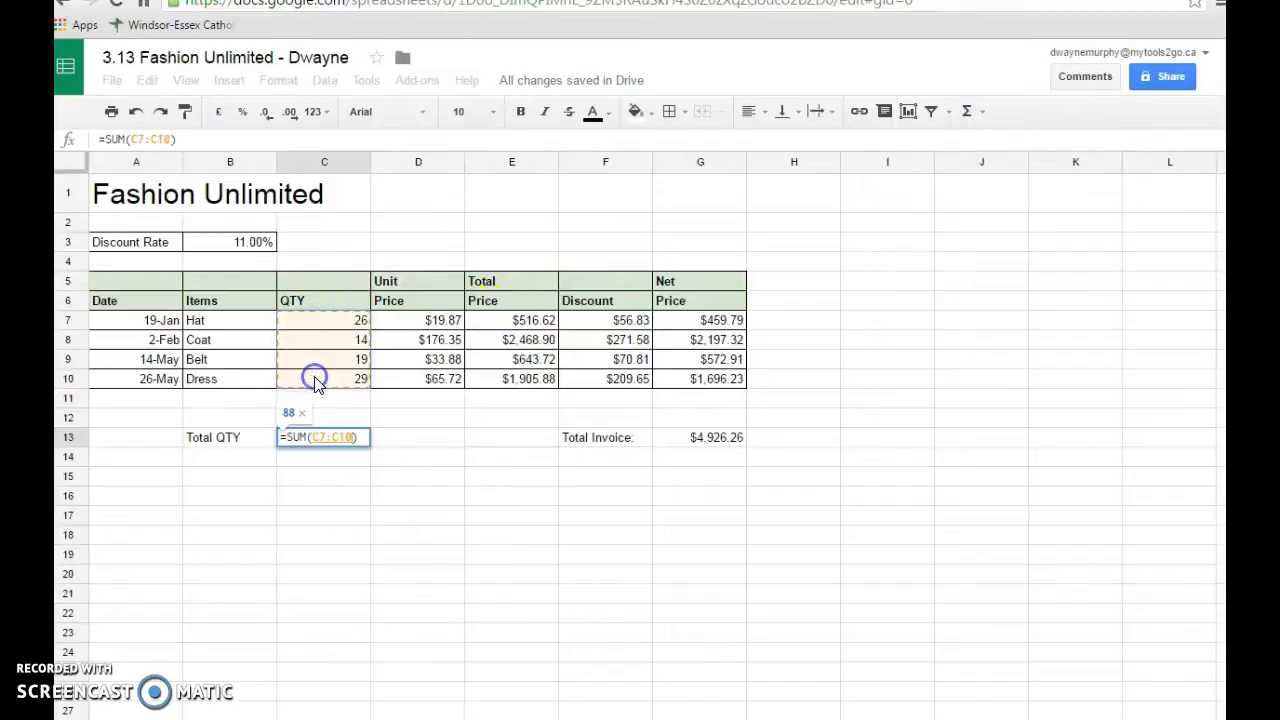
pyautogui.press('Return')
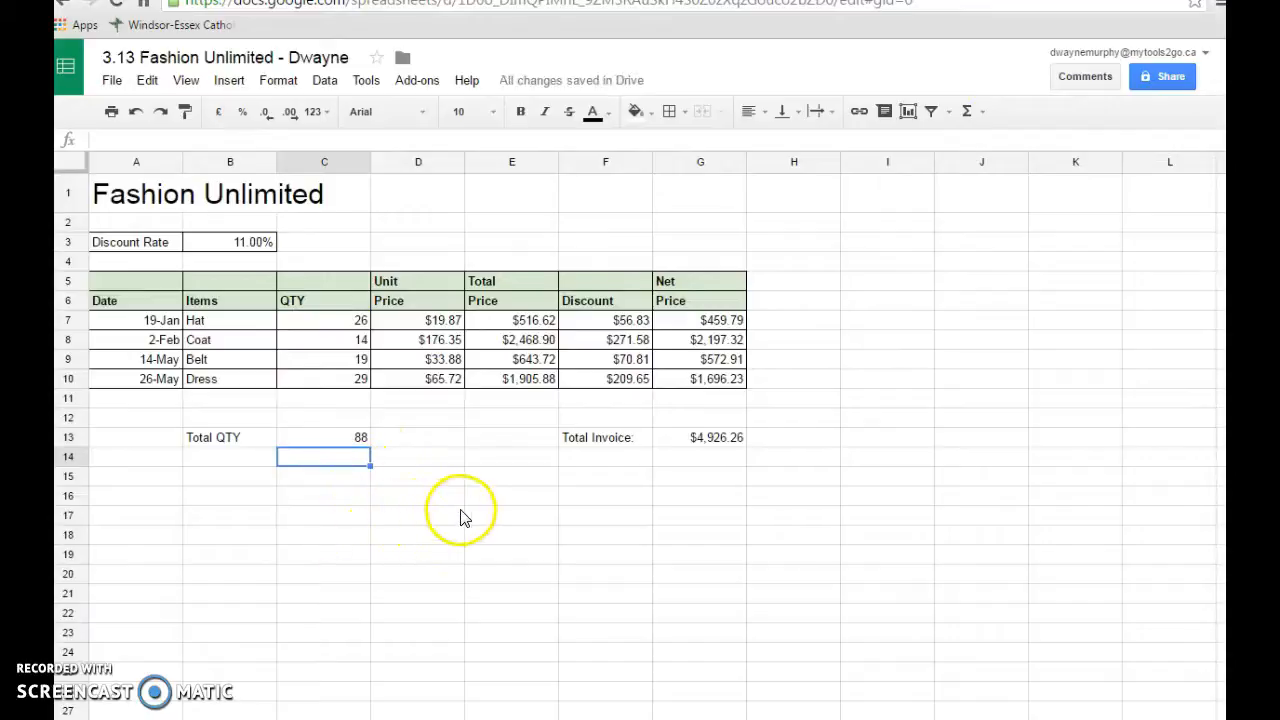
# Step: Switch to the Microsoft Excel workbook containing the Johny's Barber Shop table
pyautogui.moveTo(532, 719)
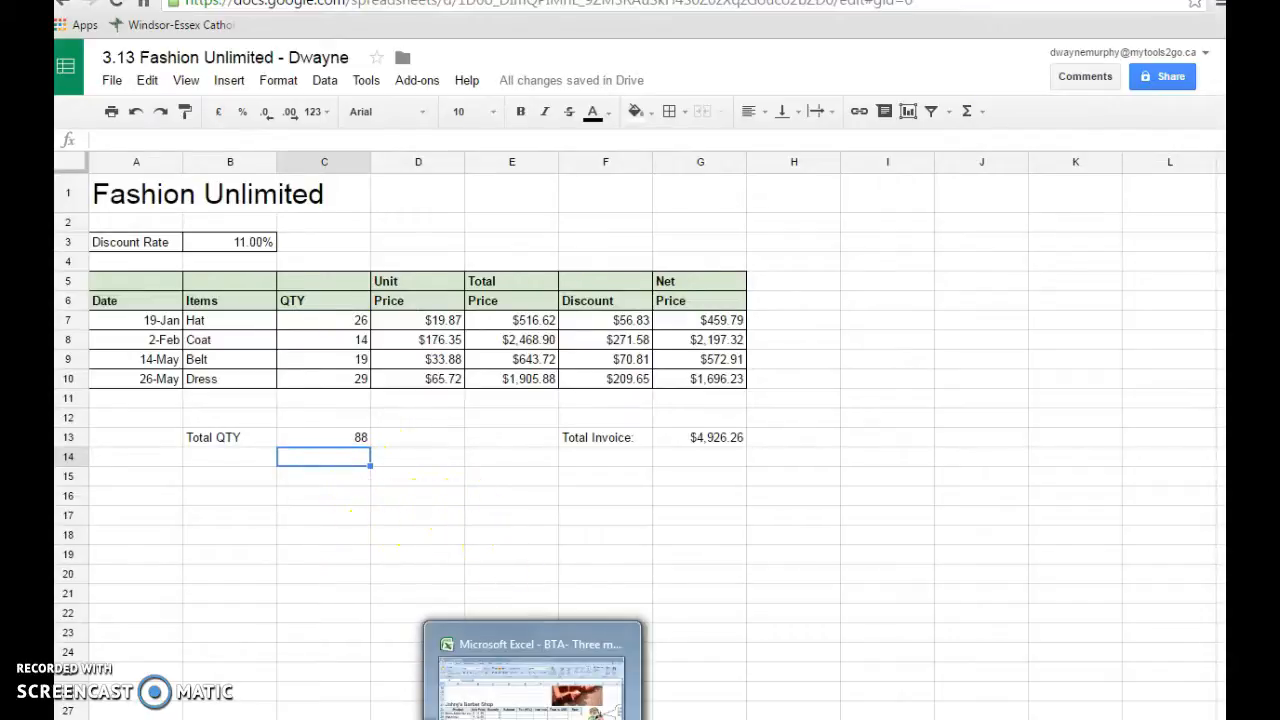
pyautogui.click(532, 672)
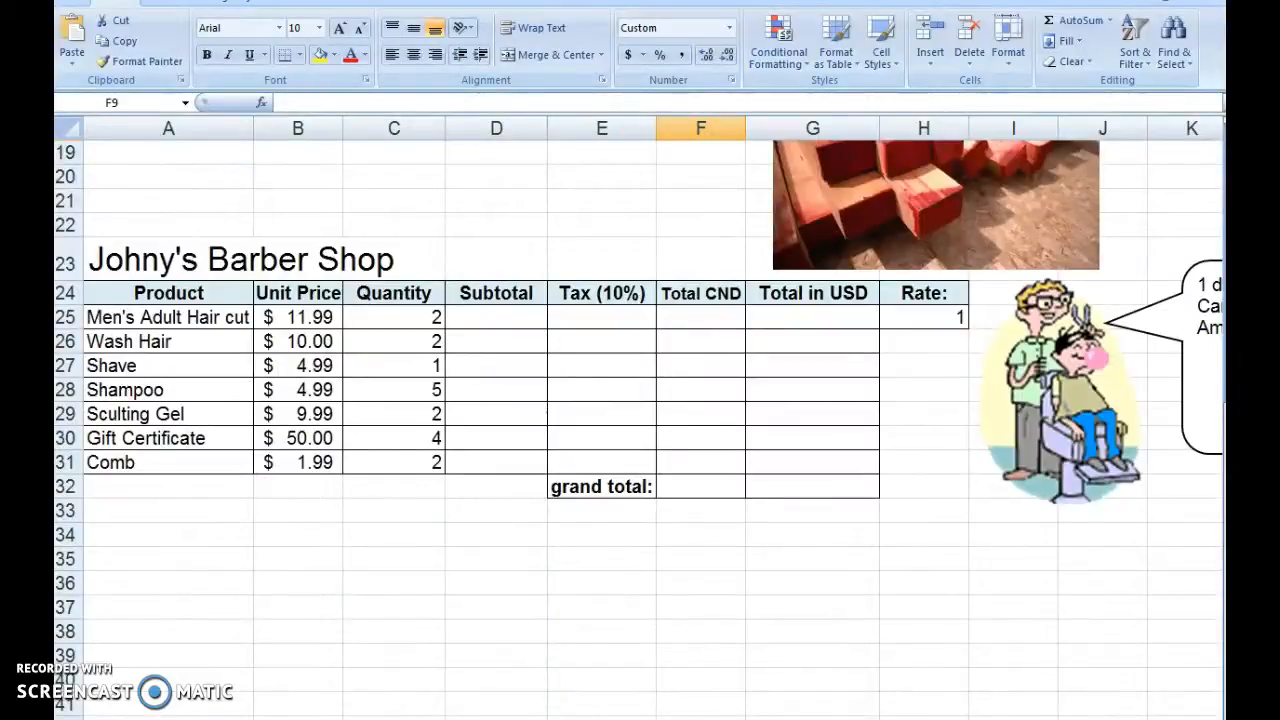
pyautogui.hotkey('alt', 'Tab')
pyautogui.hotkey('alt', 'Tab')
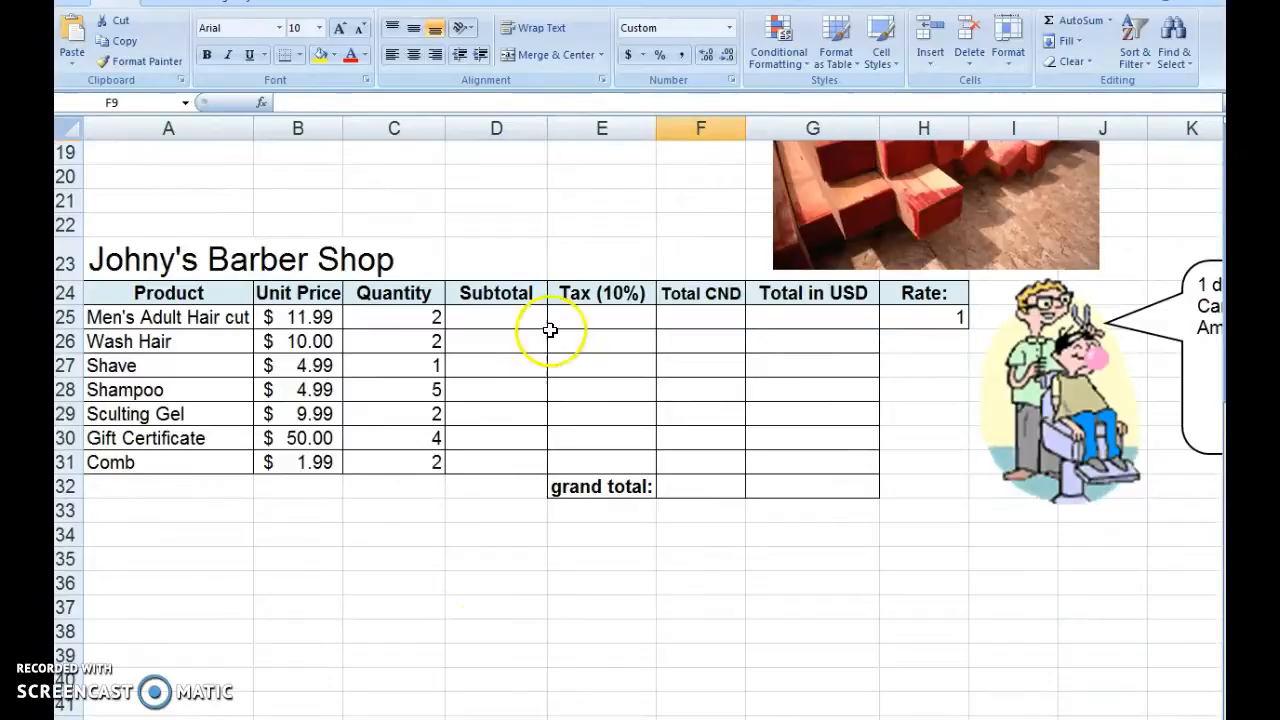
# Step: Set the USD conversion rate in H25 to .75
pyautogui.click(941, 317)
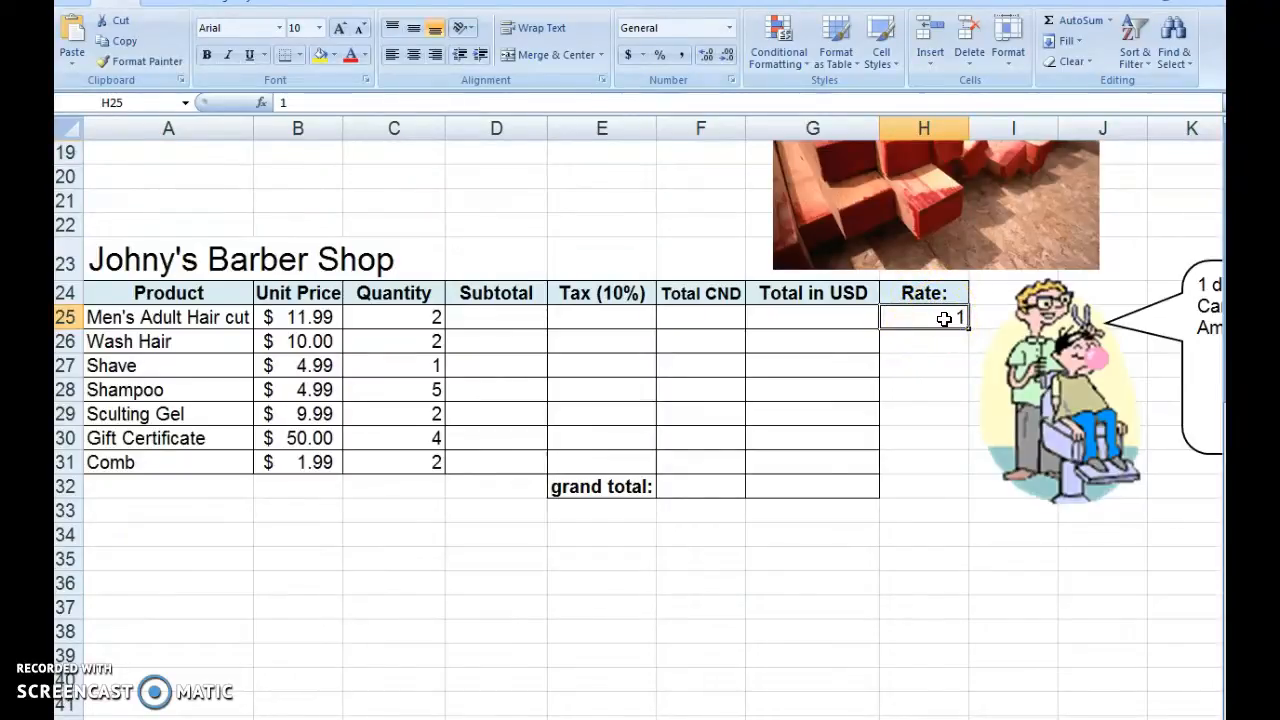
pyautogui.write('.75')
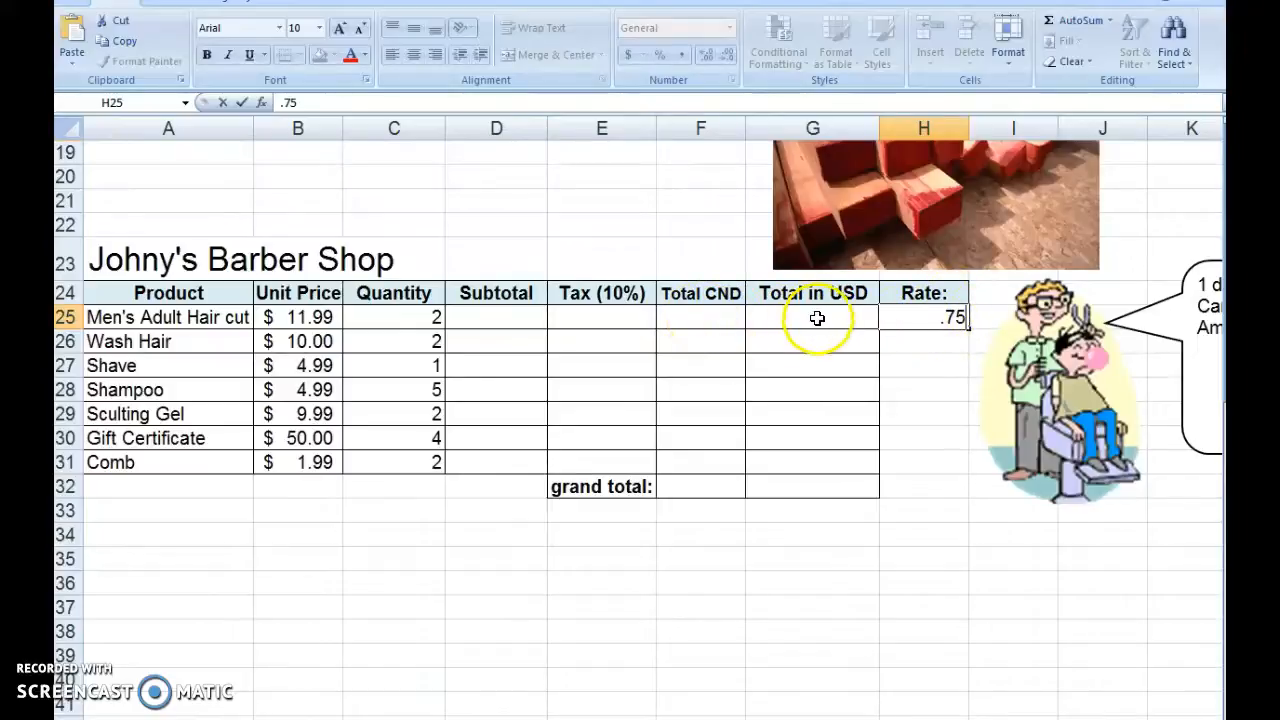
pyautogui.click(812, 380)
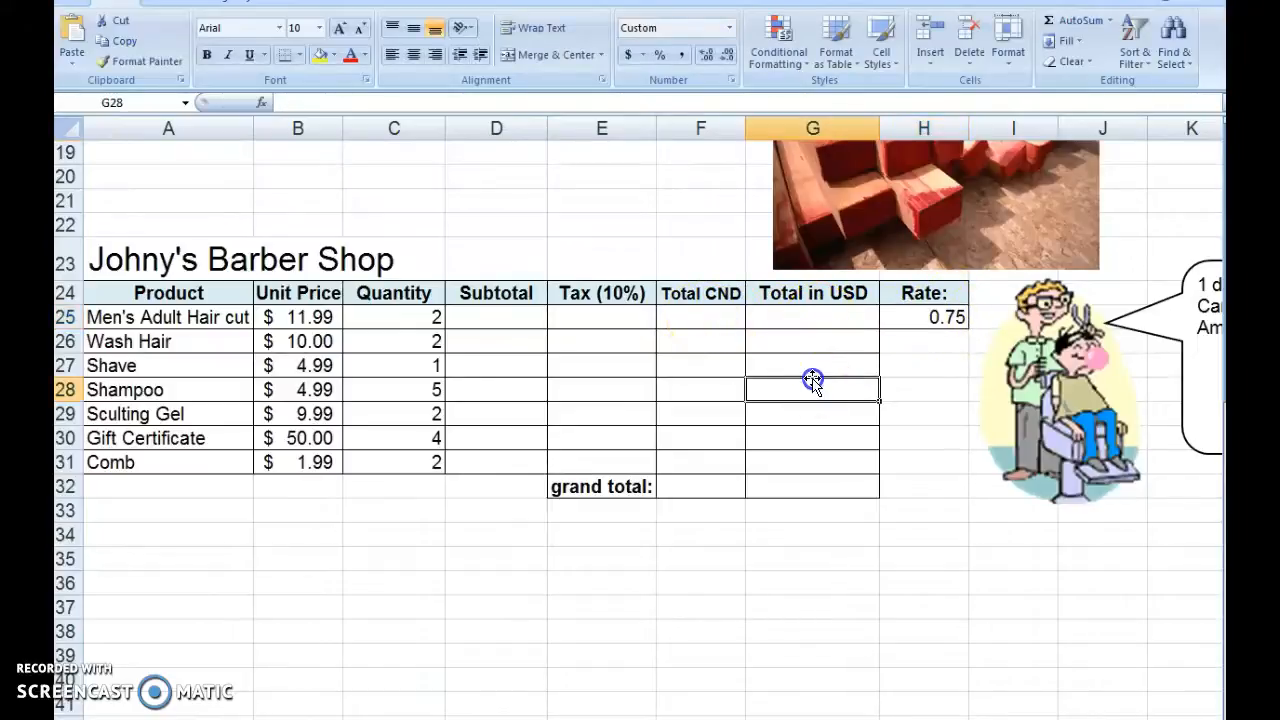
pyautogui.click(947, 320)
pyautogui.click(938, 318)
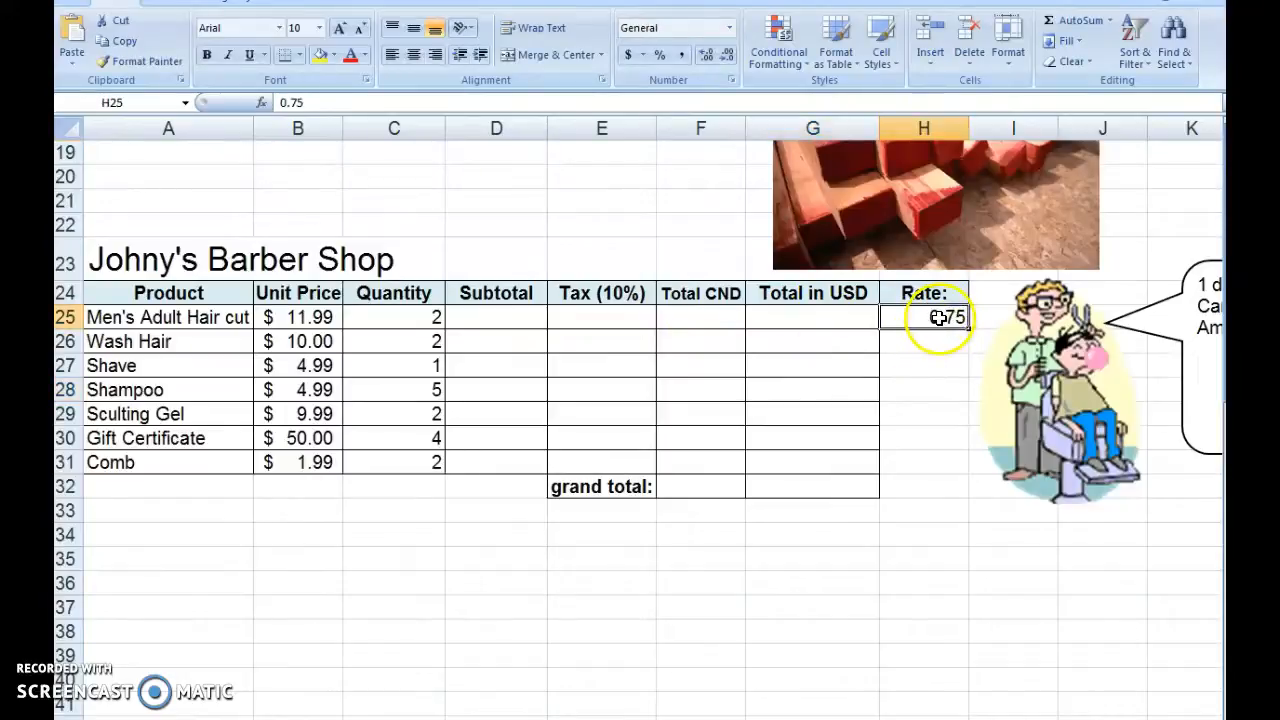
pyautogui.click(936, 317)
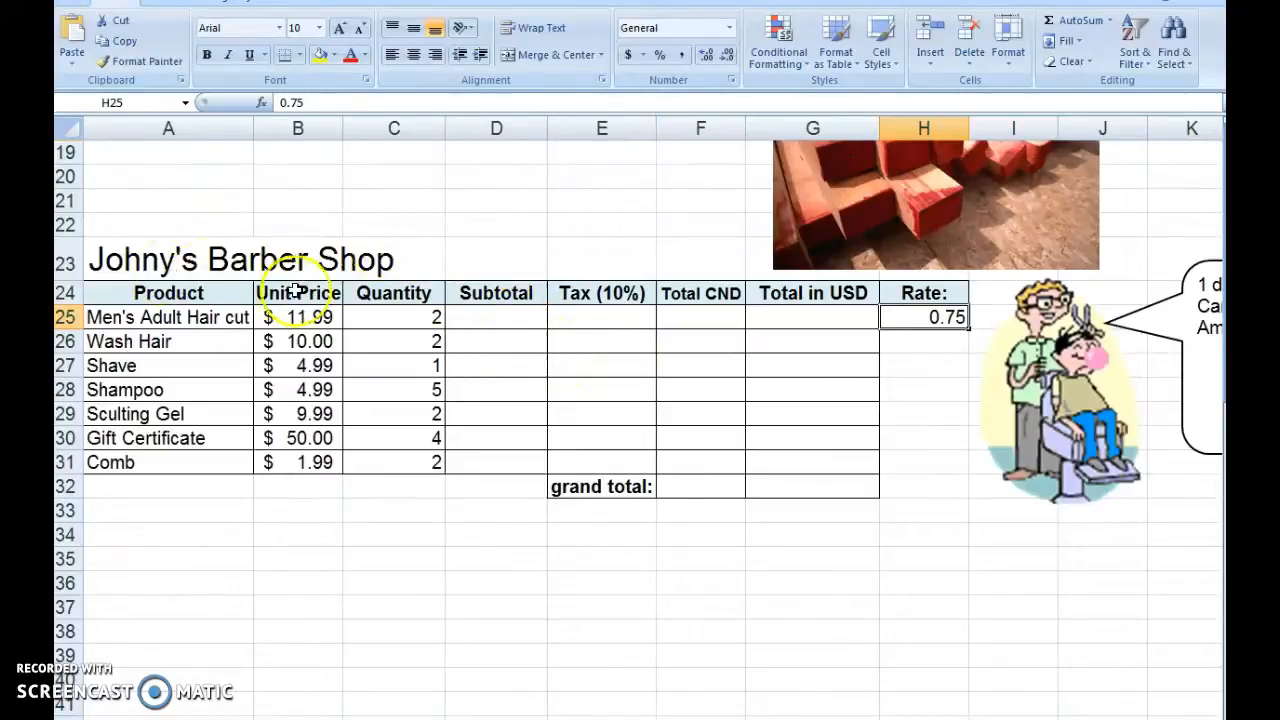
# Step: Calculate the men's adult hair cut subtotal in D25 with =B25*C25
pyautogui.click(517, 320)
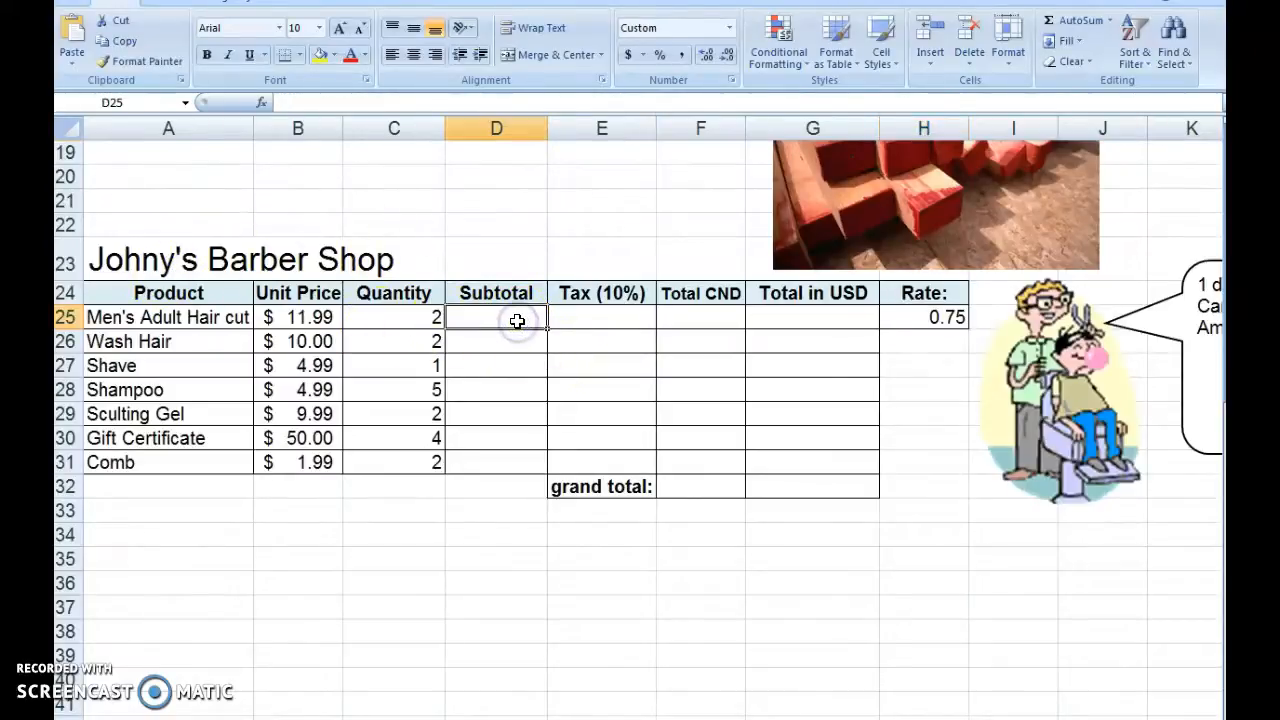
pyautogui.write('=')
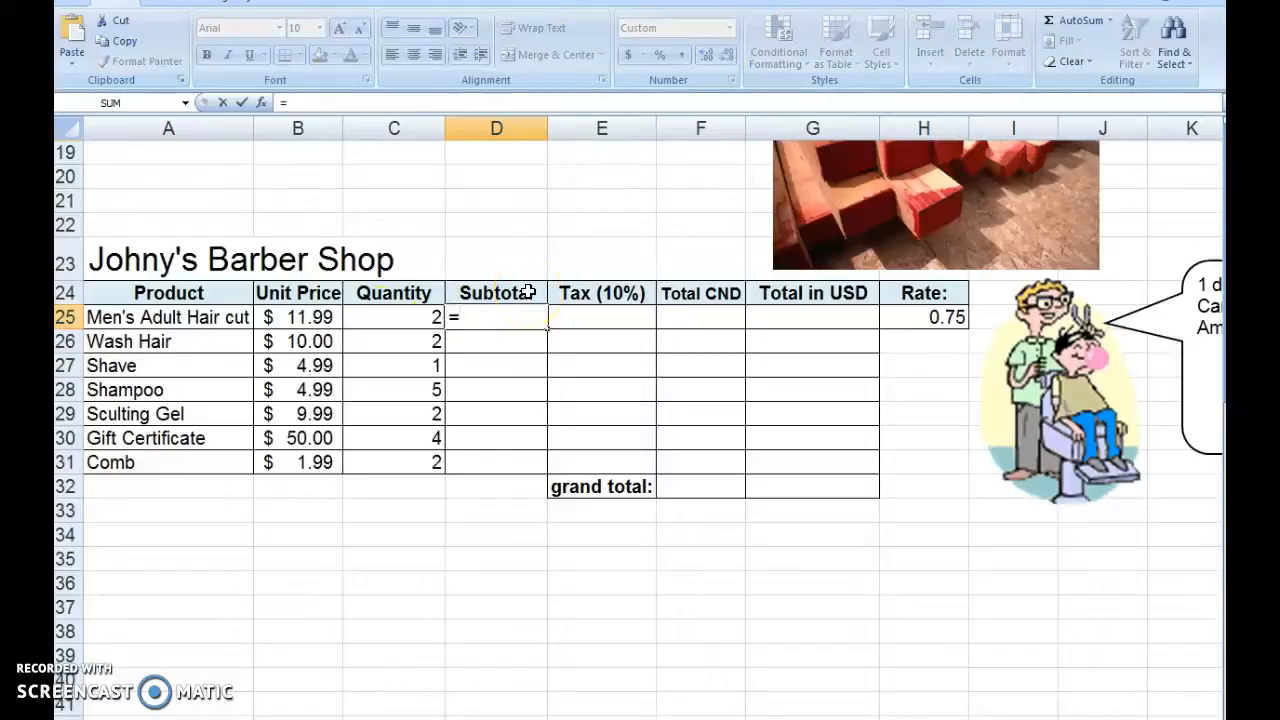
pyautogui.click(305, 318)
pyautogui.write('*')
pyautogui.click(397, 316)
pyautogui.press('Return')
# Step: Calculate the 10% tax for the men's adult hair cut in E25 with =10%*D25
pyautogui.click(611, 320)
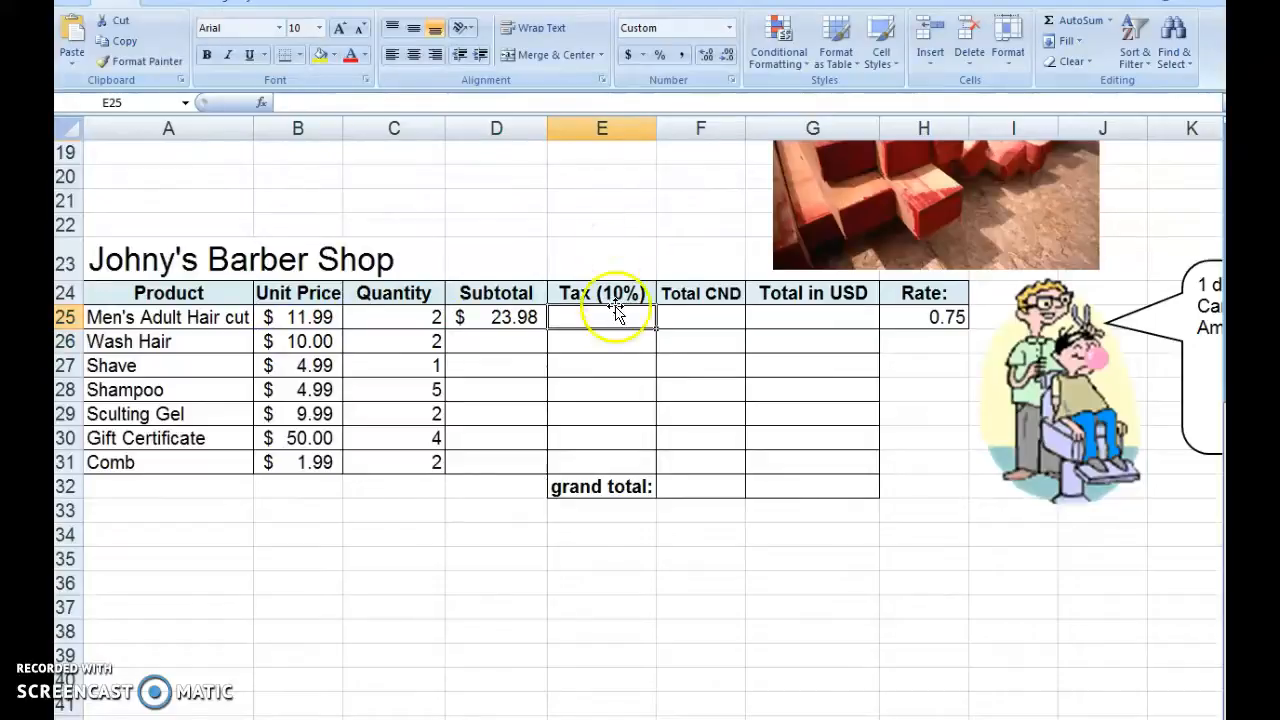
pyautogui.write('=')
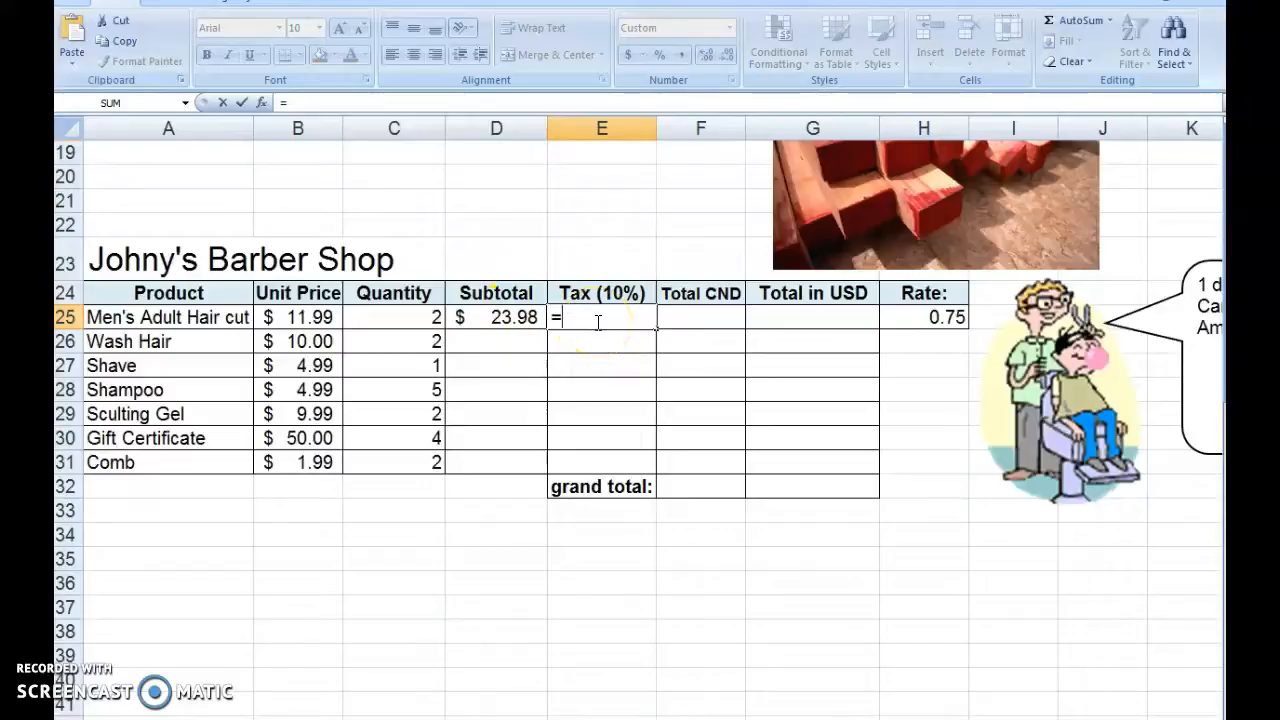
pyautogui.write('10%*')
pyautogui.click(518, 320)
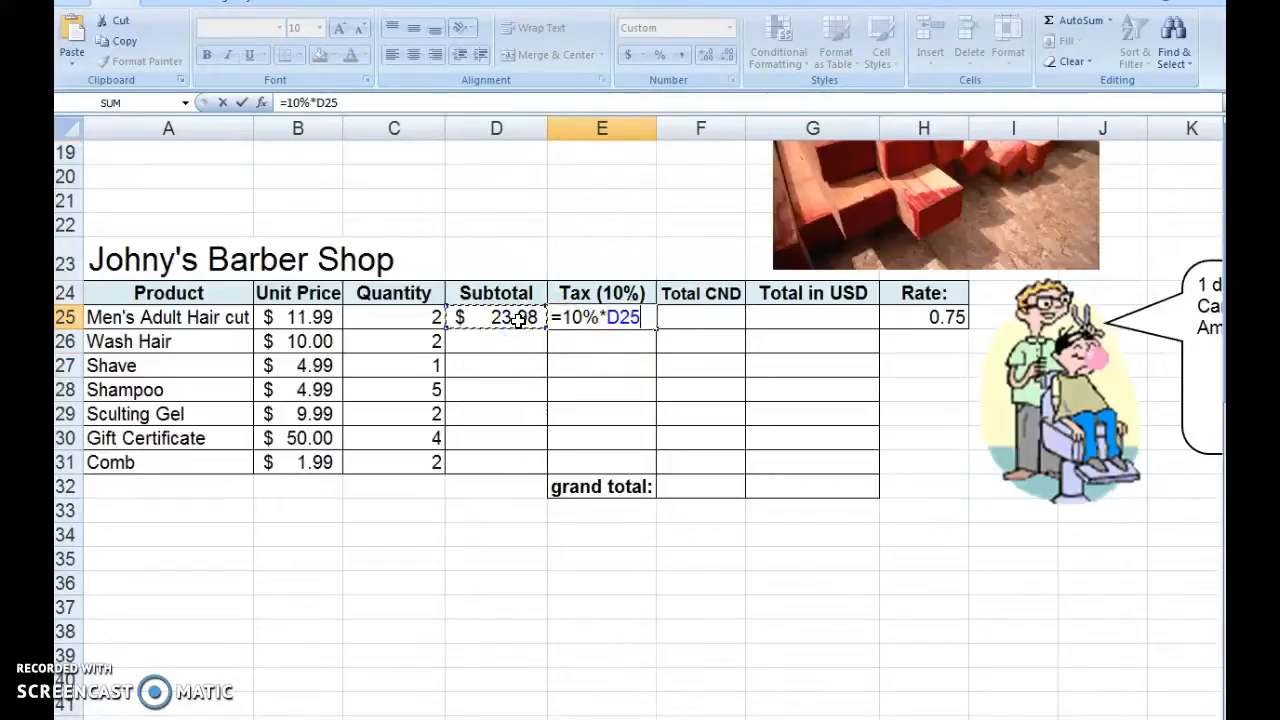
pyautogui.press('Return')
# Step: Calculate the men's adult hair cut Total CND in F25 with =D25+E25
pyautogui.click(718, 320)
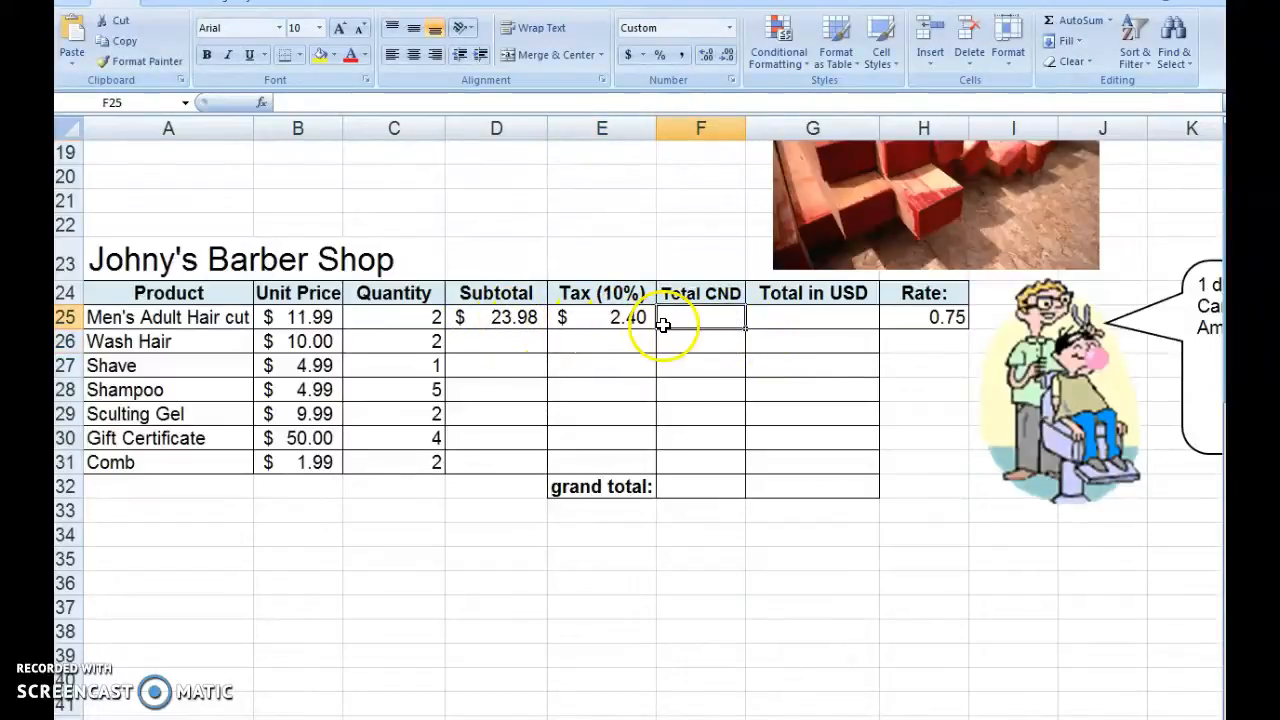
pyautogui.write('=')
pyautogui.click(533, 320)
pyautogui.write('+')
pyautogui.click(578, 317)
pyautogui.press('Return')
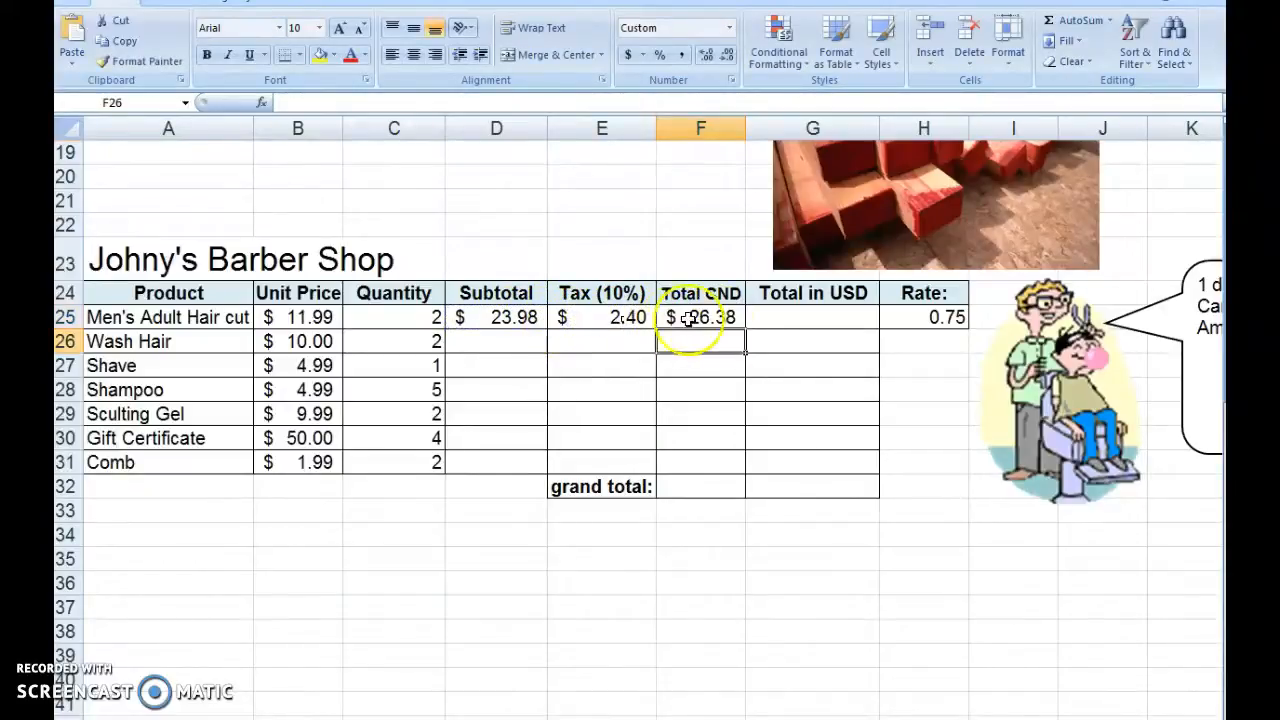
# Step: Fill the subtotal, tax and Total CND formulas in D25:F25 down through row 31
pyautogui.click(789, 317)
pyautogui.moveTo(520, 320); pyautogui.dragTo(734, 466)
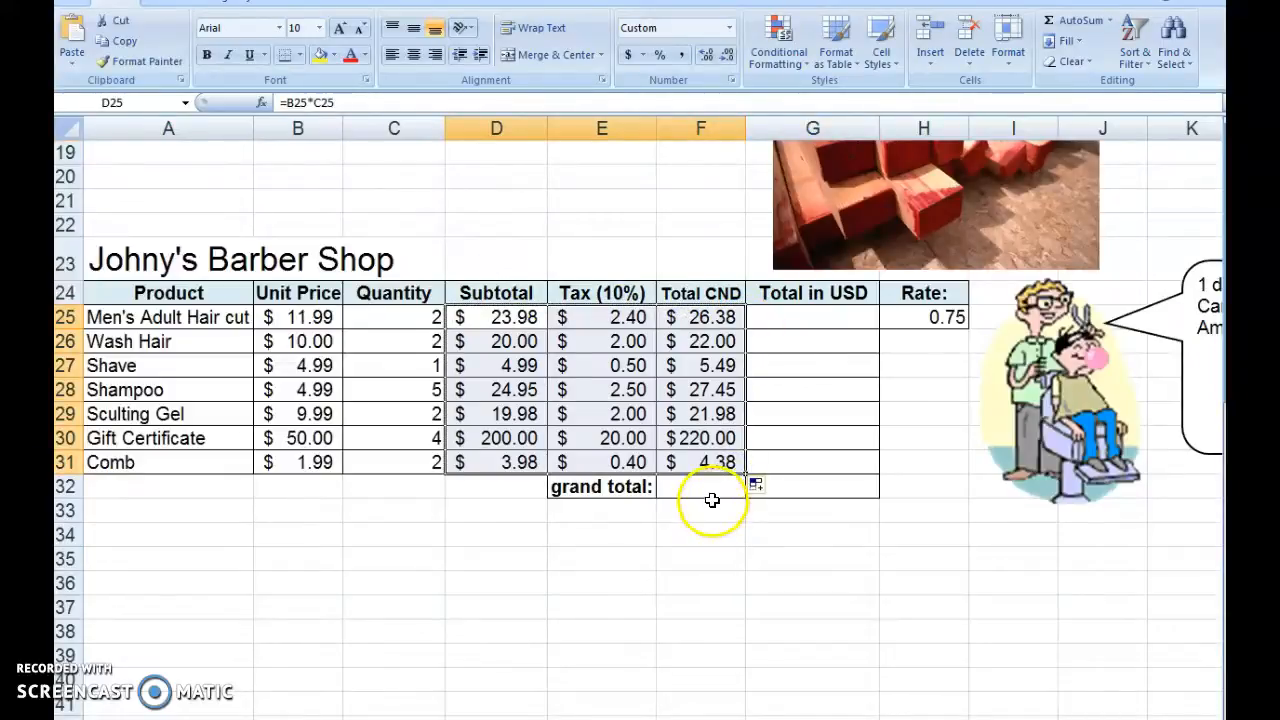
pyautogui.click(806, 514)
# Step: Calculate the men's adult hair cut Total in USD in G25 with =F25*H25
pyautogui.click(816, 317)
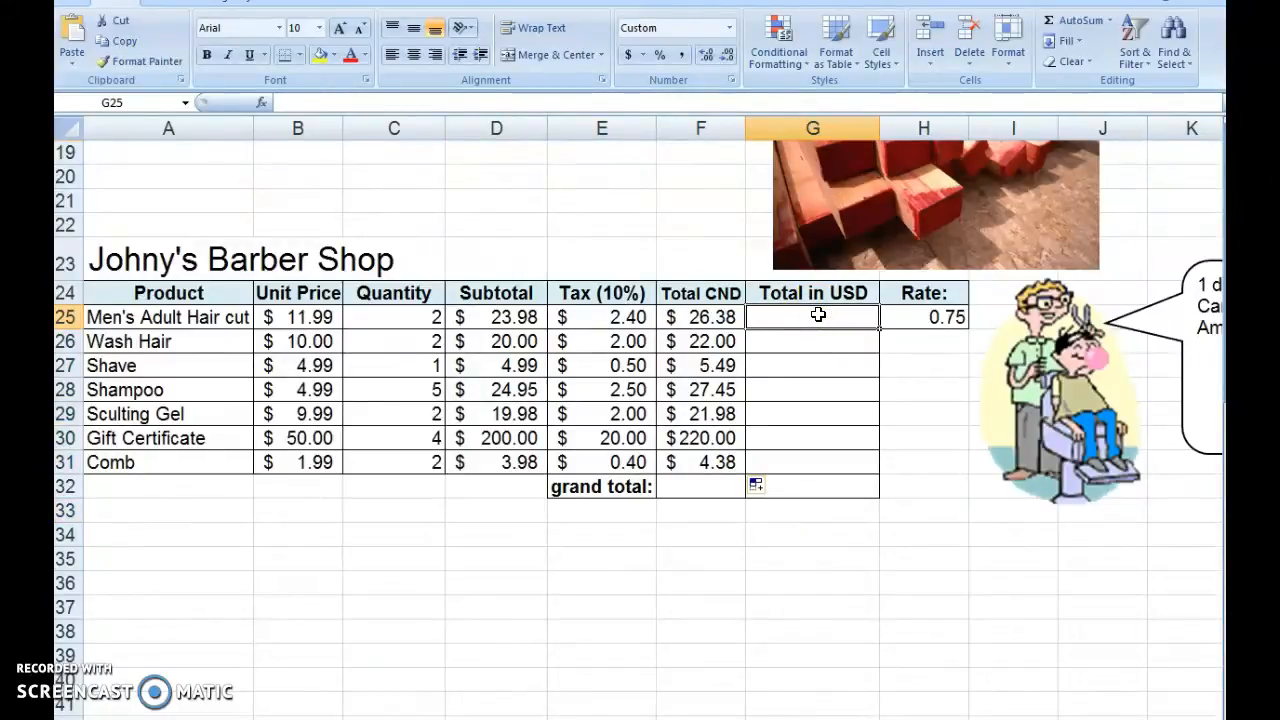
pyautogui.click(708, 317)
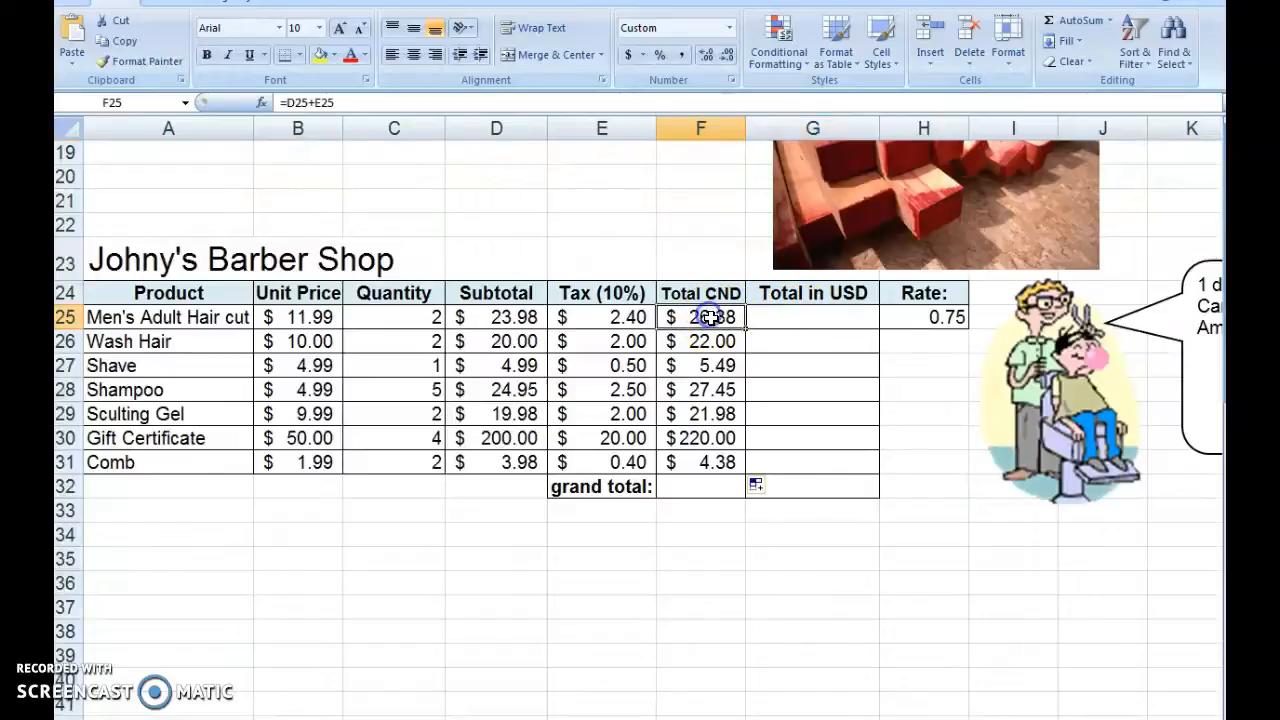
pyautogui.click(766, 320)
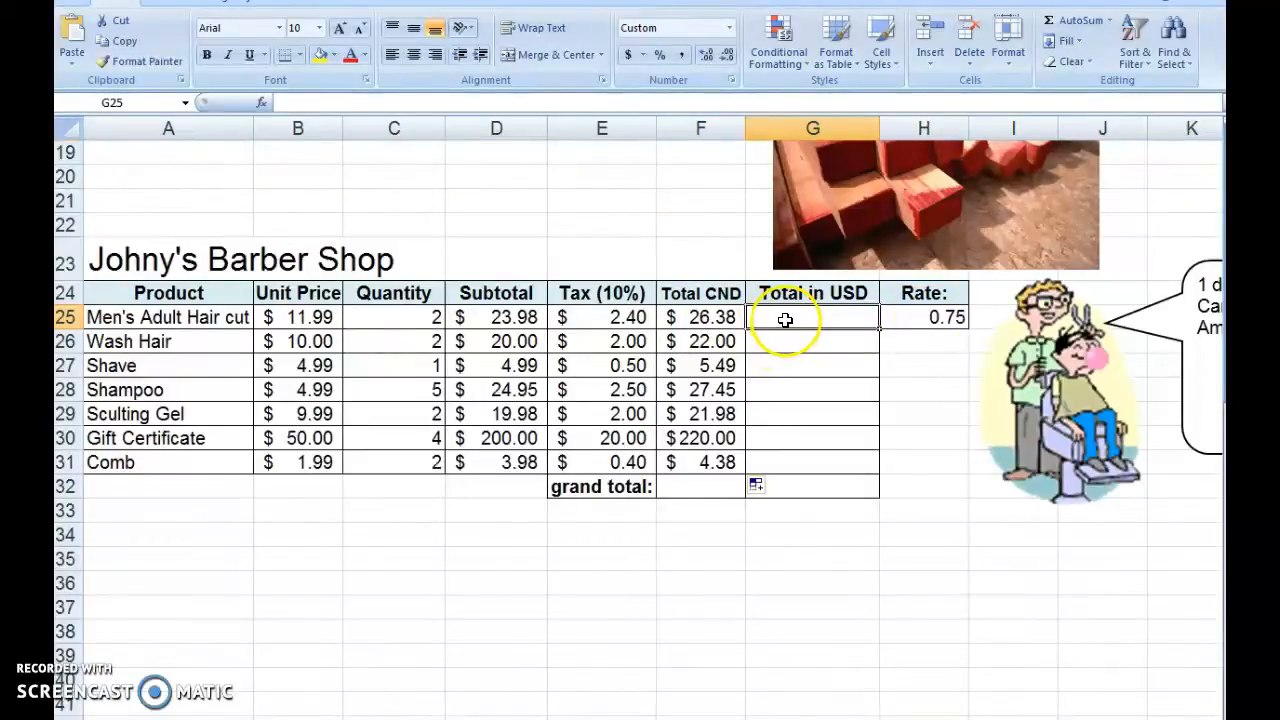
pyautogui.click(707, 318)
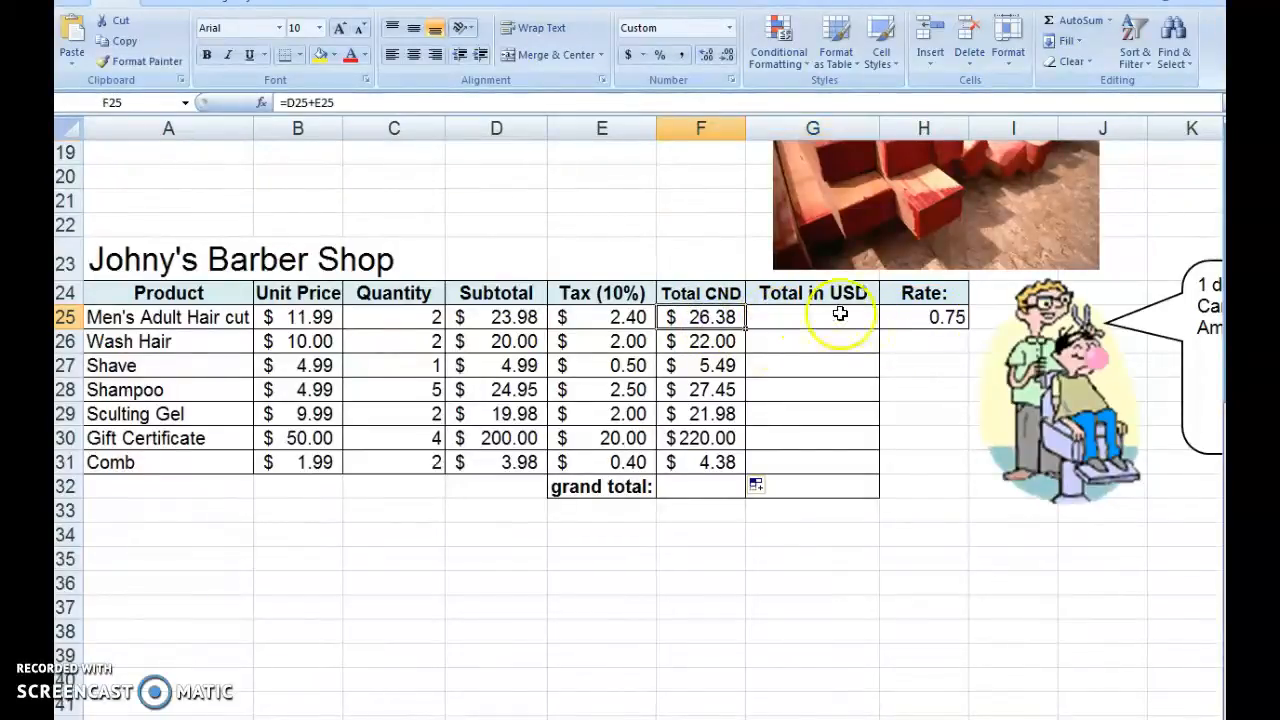
pyautogui.click(803, 317)
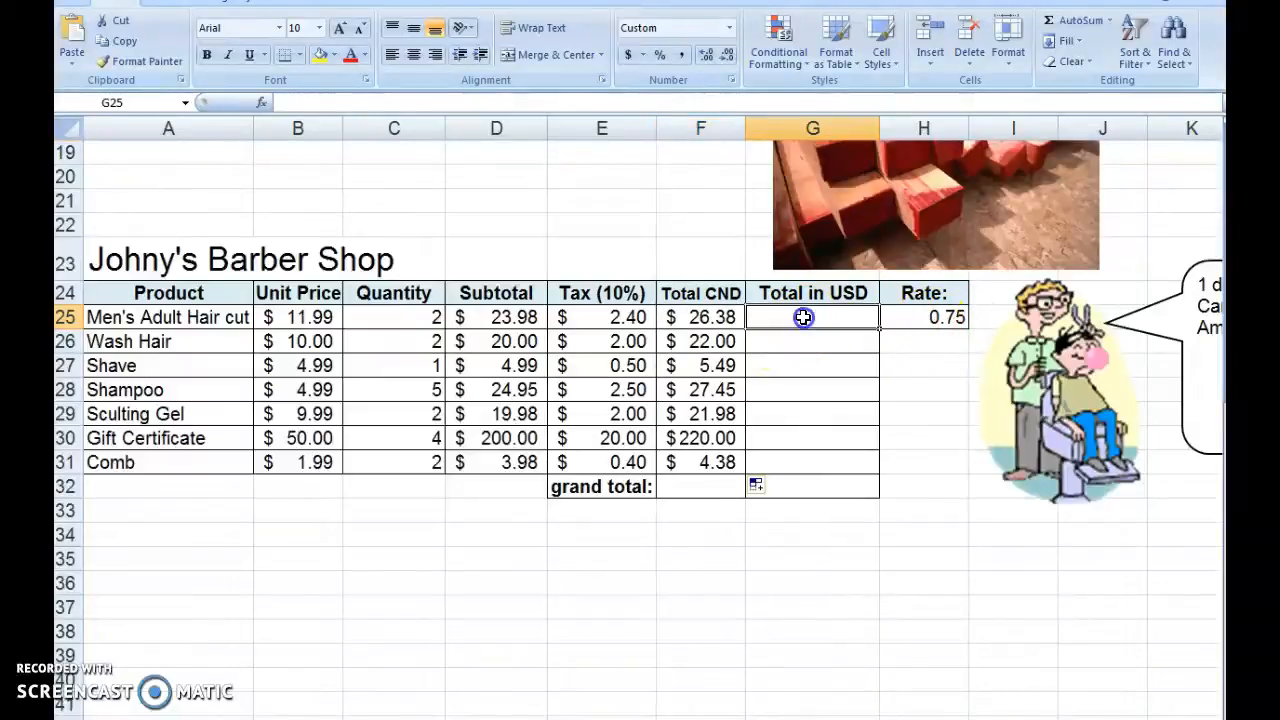
pyautogui.write('=')
pyautogui.click(718, 317)
pyautogui.write('*')
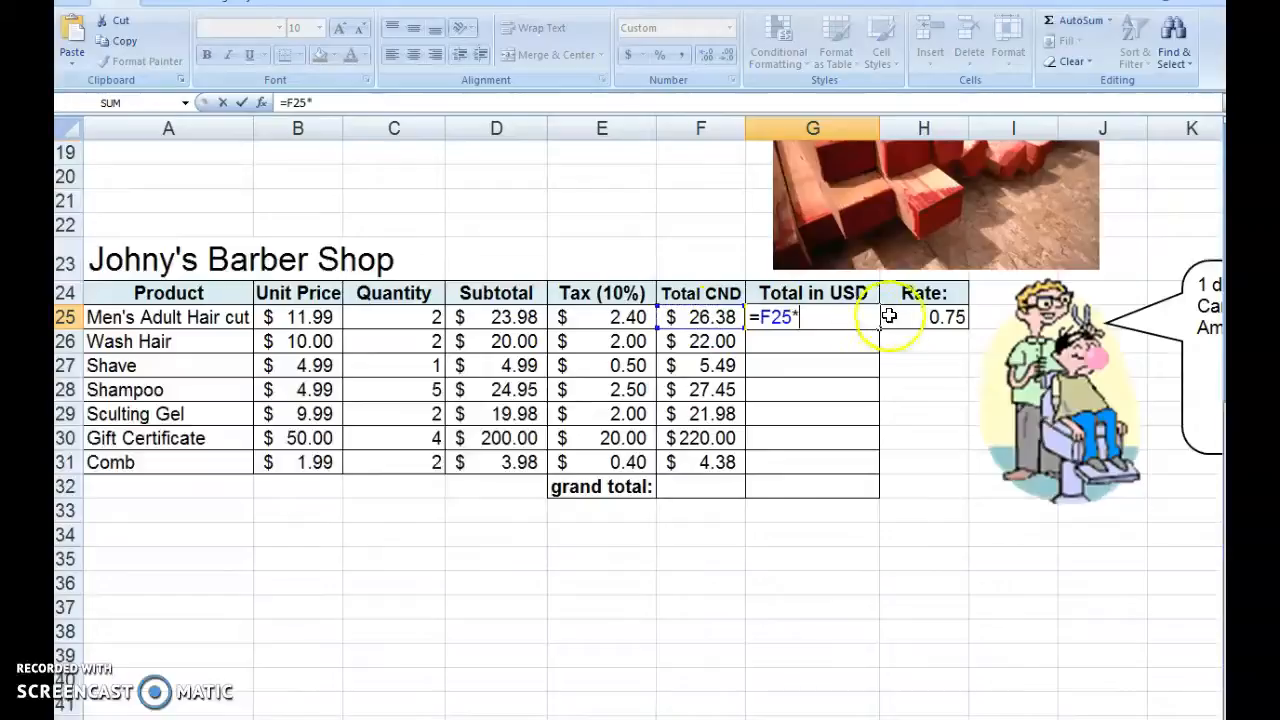
pyautogui.click(906, 317)
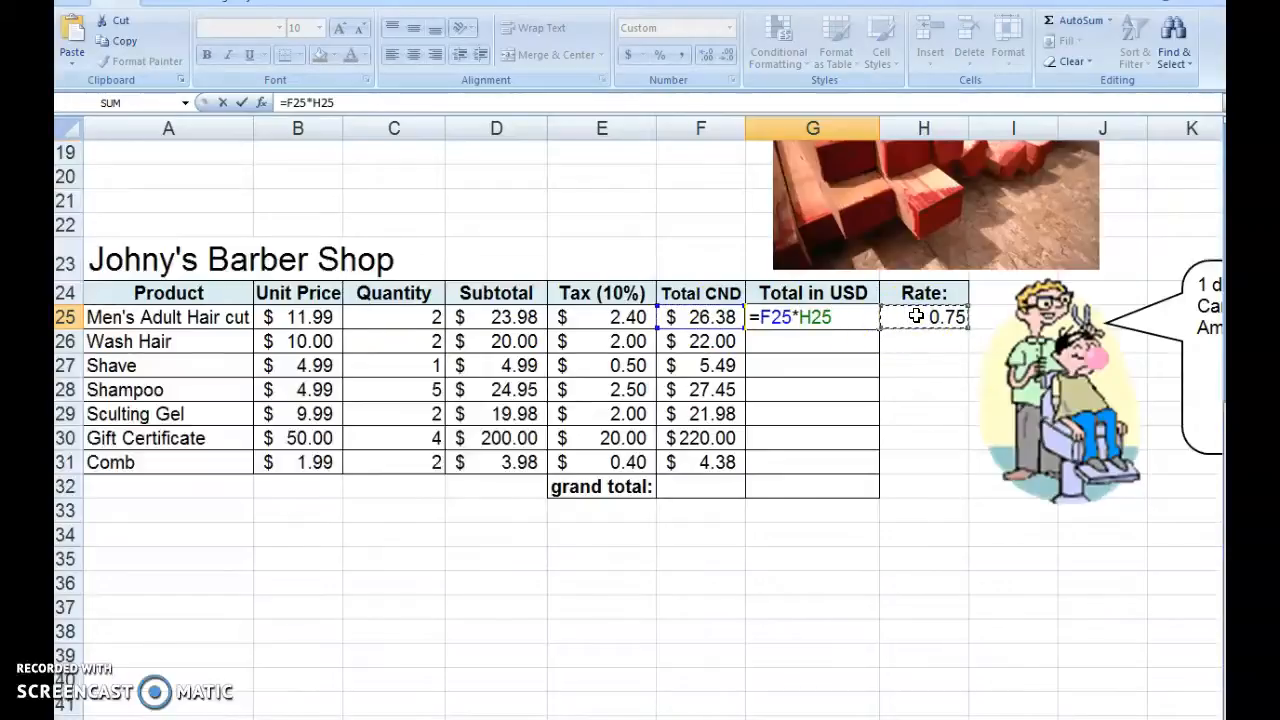
pyautogui.press('Return')
# Step: Fill the Total in USD formula from G25 into G26 and make its rate reference absolute with =F26*$H$25
pyautogui.click(843, 318)
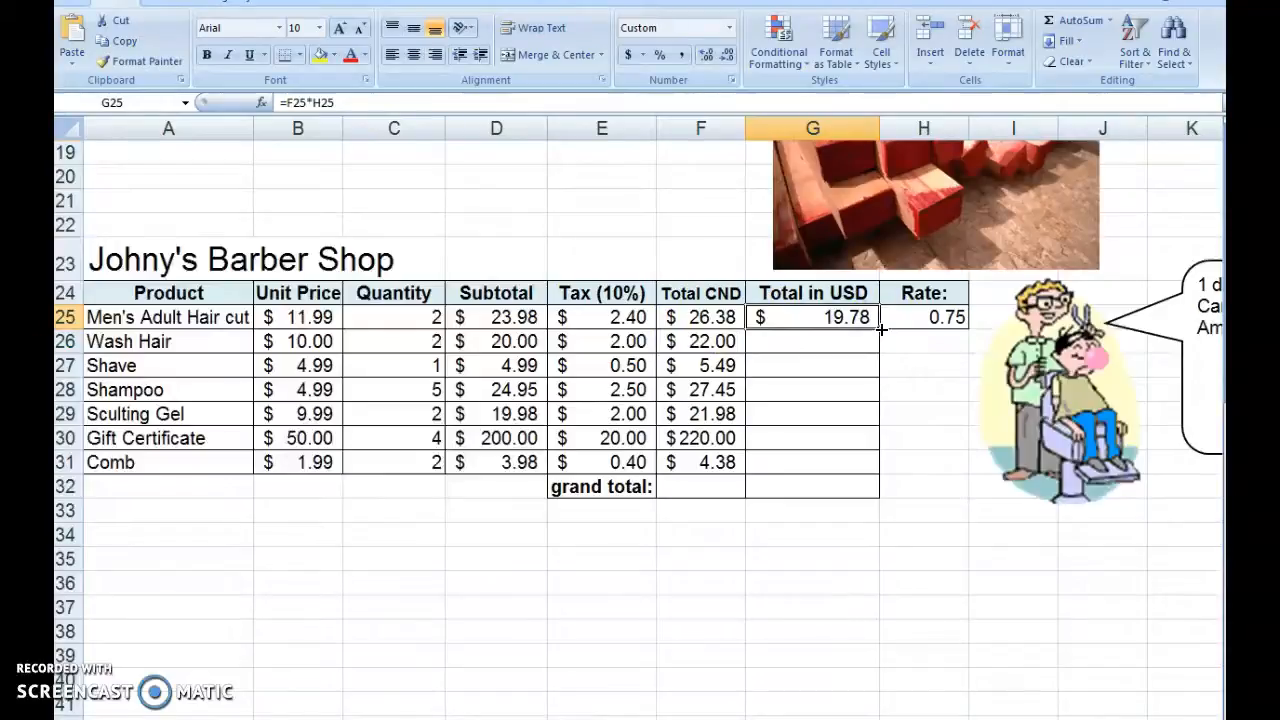
pyautogui.moveTo(880, 339); pyautogui.dragTo(880, 343)
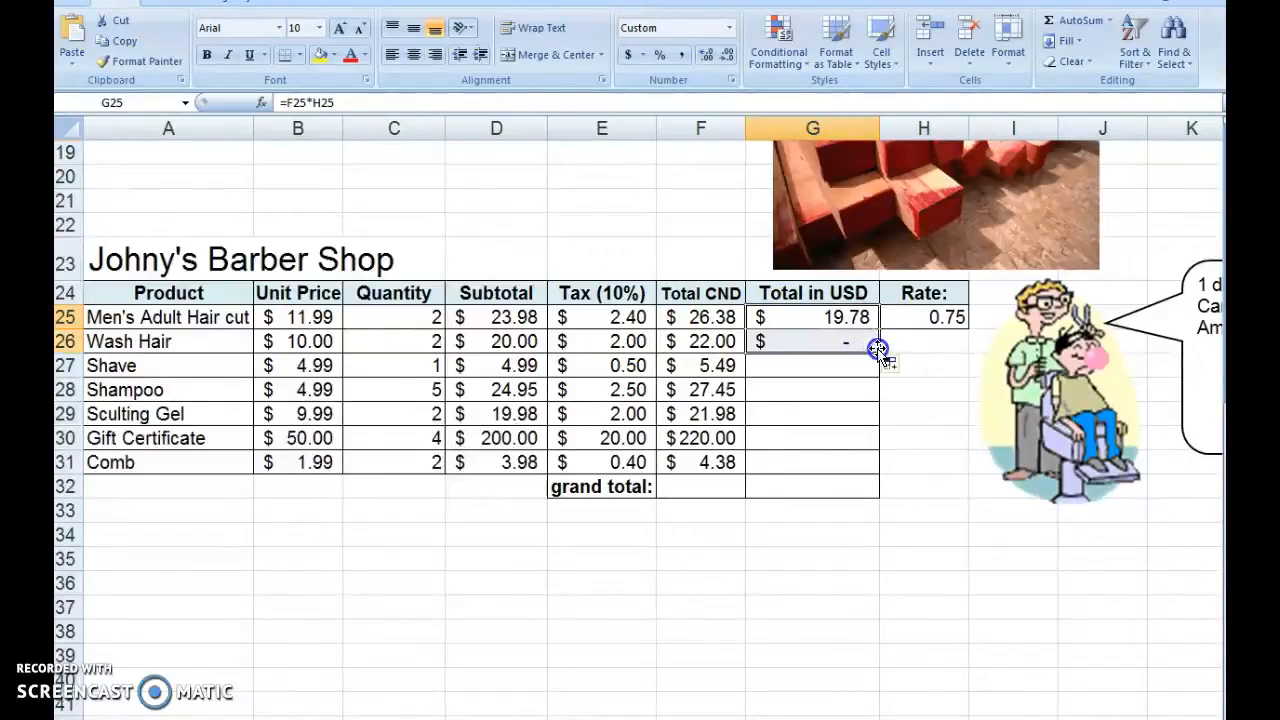
pyautogui.click(845, 341)
pyautogui.doubleClick(845, 341)
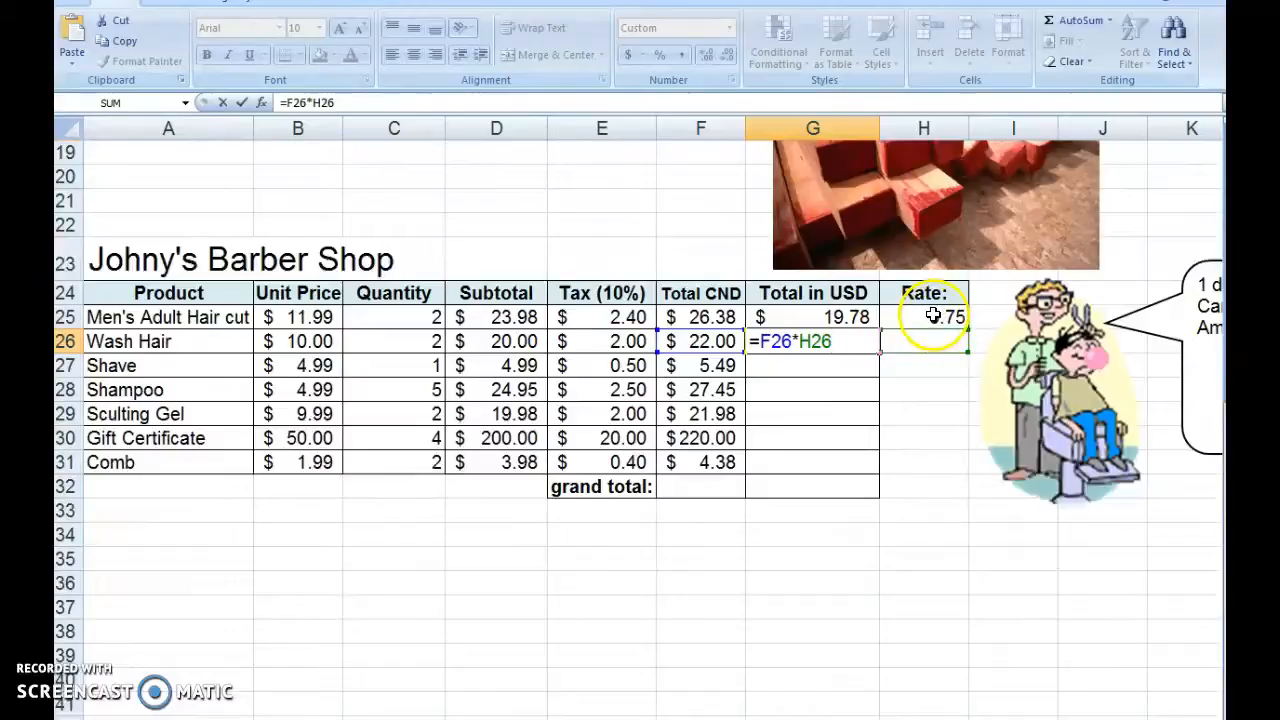
pyautogui.click(805, 341)
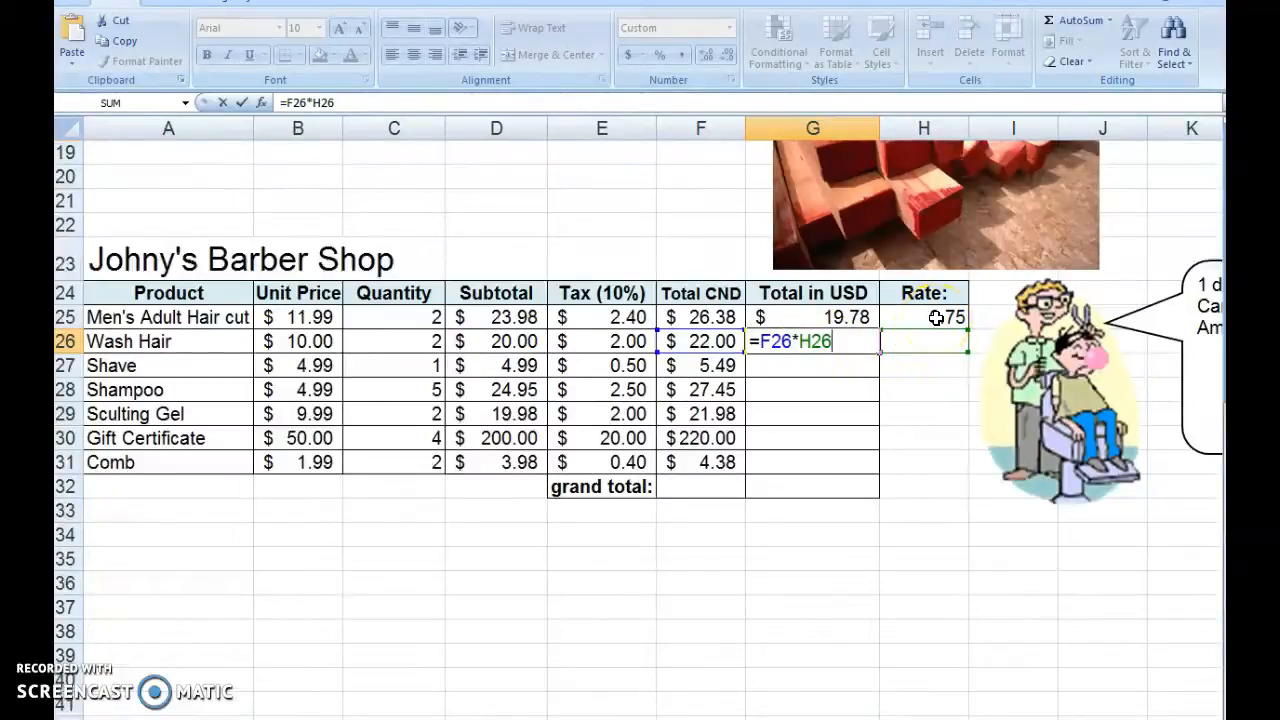
pyautogui.click(802, 343)
pyautogui.write('$H$')
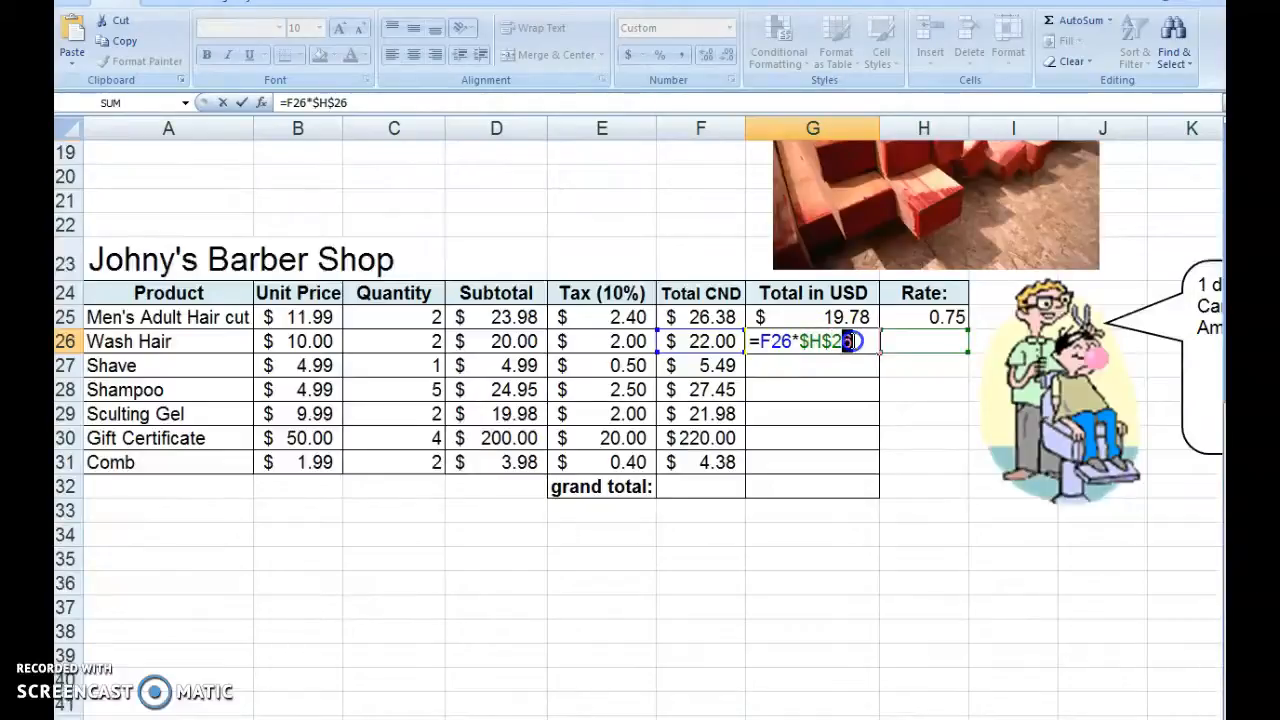
pyautogui.write('5')
pyautogui.click(935, 316)
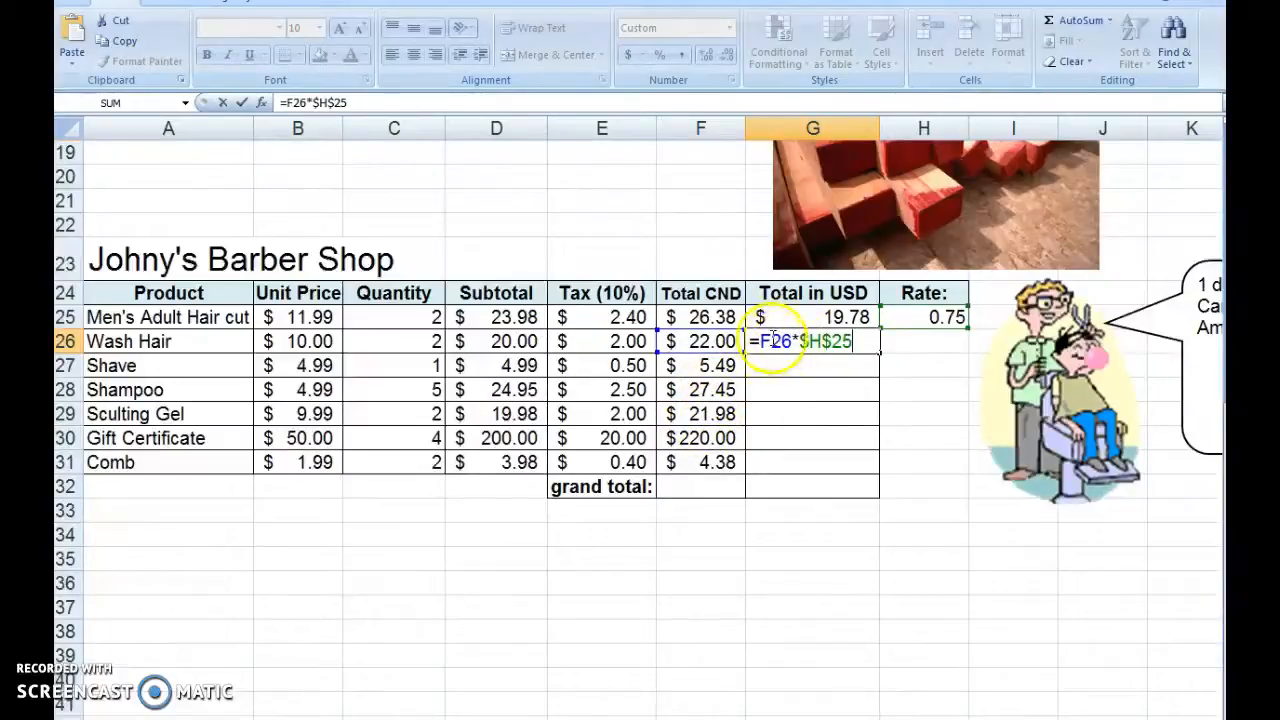
pyautogui.press('Return')
# Step: Fill the G26 formula down through G31 and calculate the USD grand total in G32 with =SUM(G25:G31)
pyautogui.click(866, 342)
pyautogui.moveTo(880, 353); pyautogui.dragTo(884, 472)
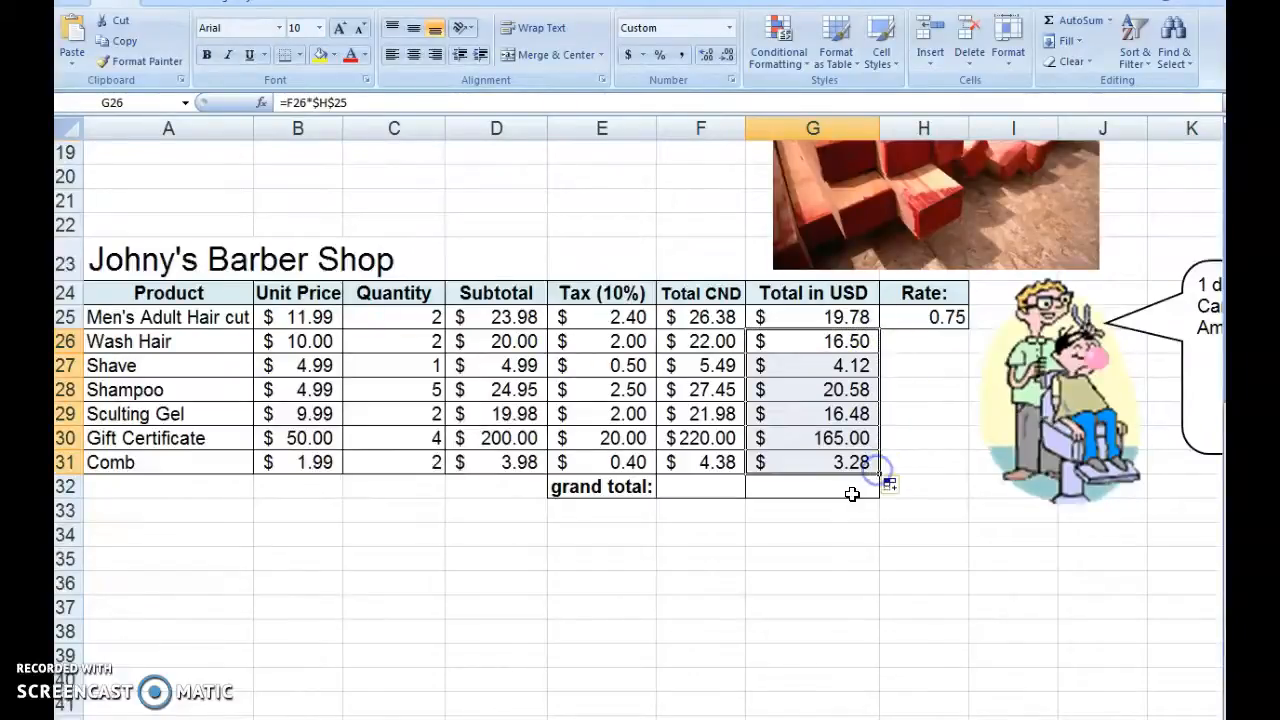
pyautogui.click(846, 489)
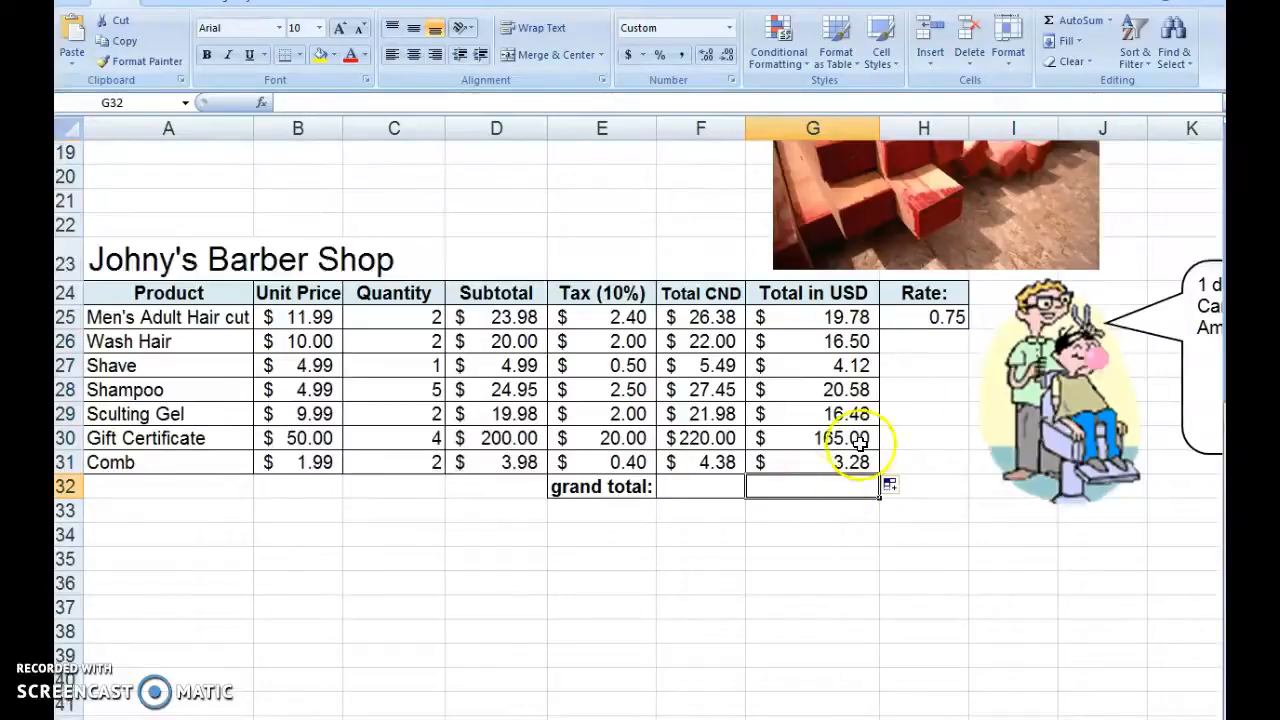
pyautogui.click(1110, 22)
pyautogui.click(1109, 42)
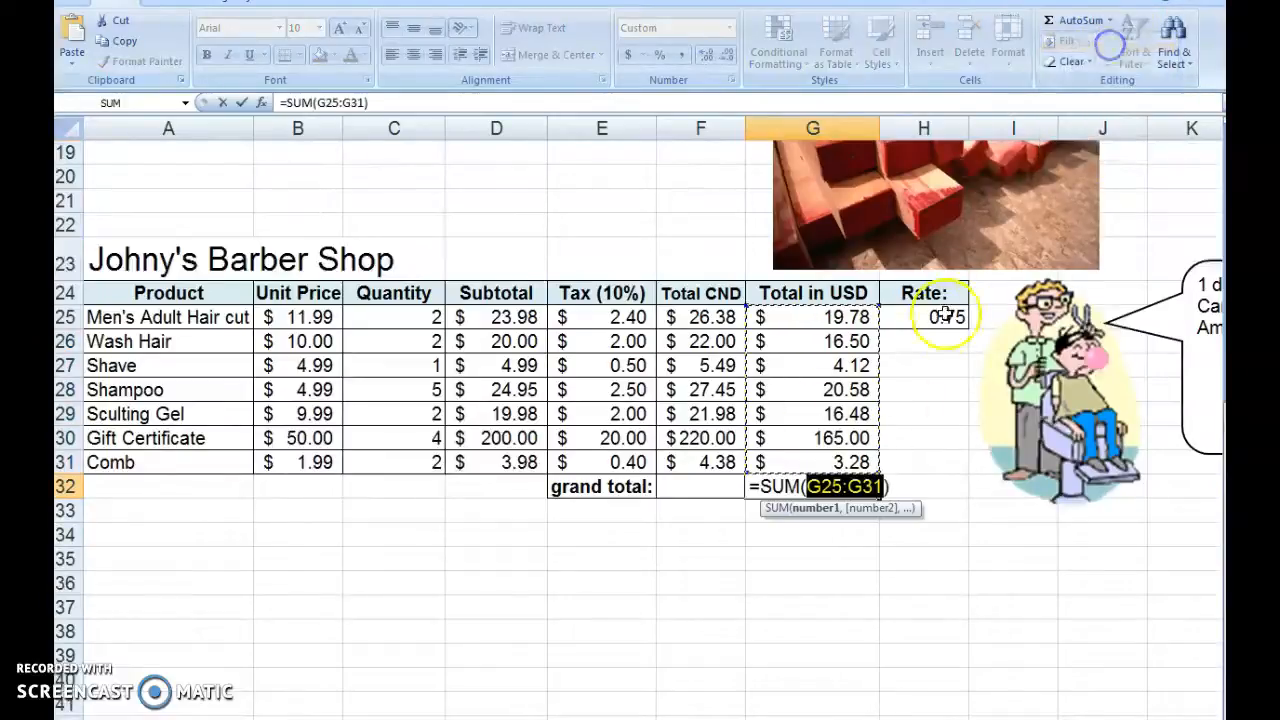
pyautogui.press('Return')
# Step: Copy the USD grand total formula from G32 into F32 to total the Total CND column
pyautogui.click(834, 486)
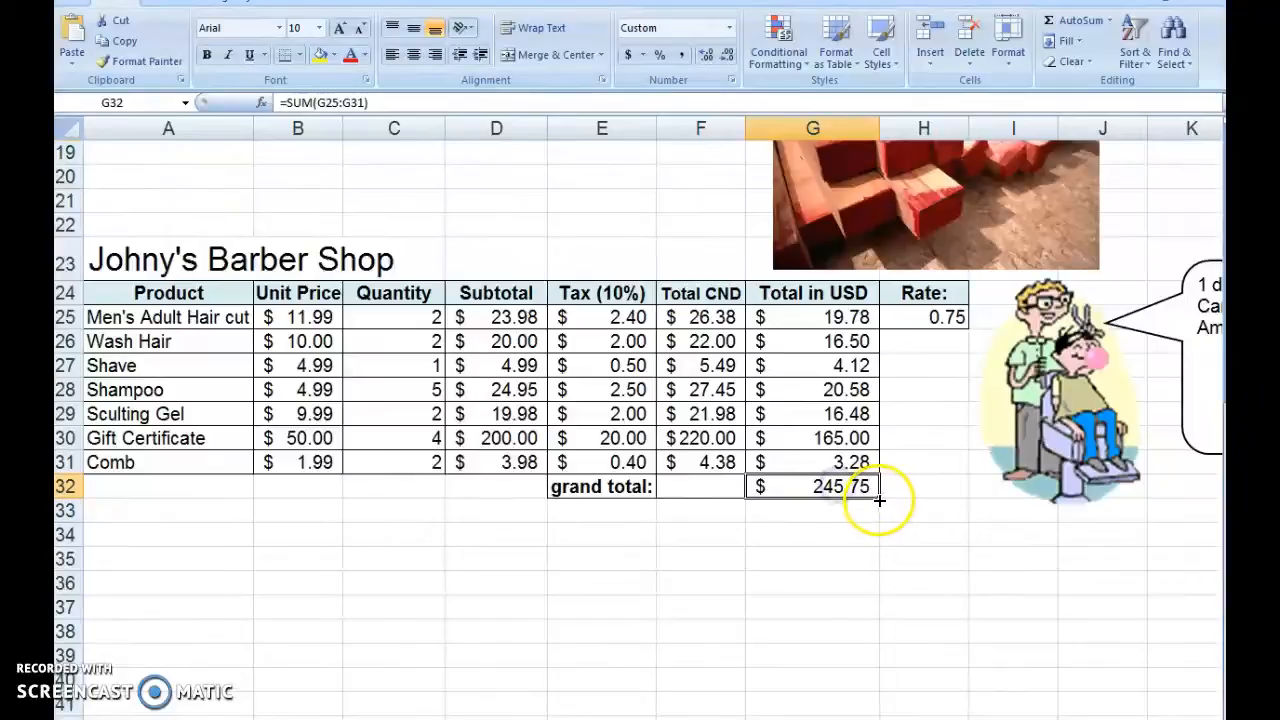
pyautogui.hotkey('ctrl', 'c')
pyautogui.click(687, 490)
pyautogui.hotkey('ctrl', 'v')
pyautogui.click(722, 560)
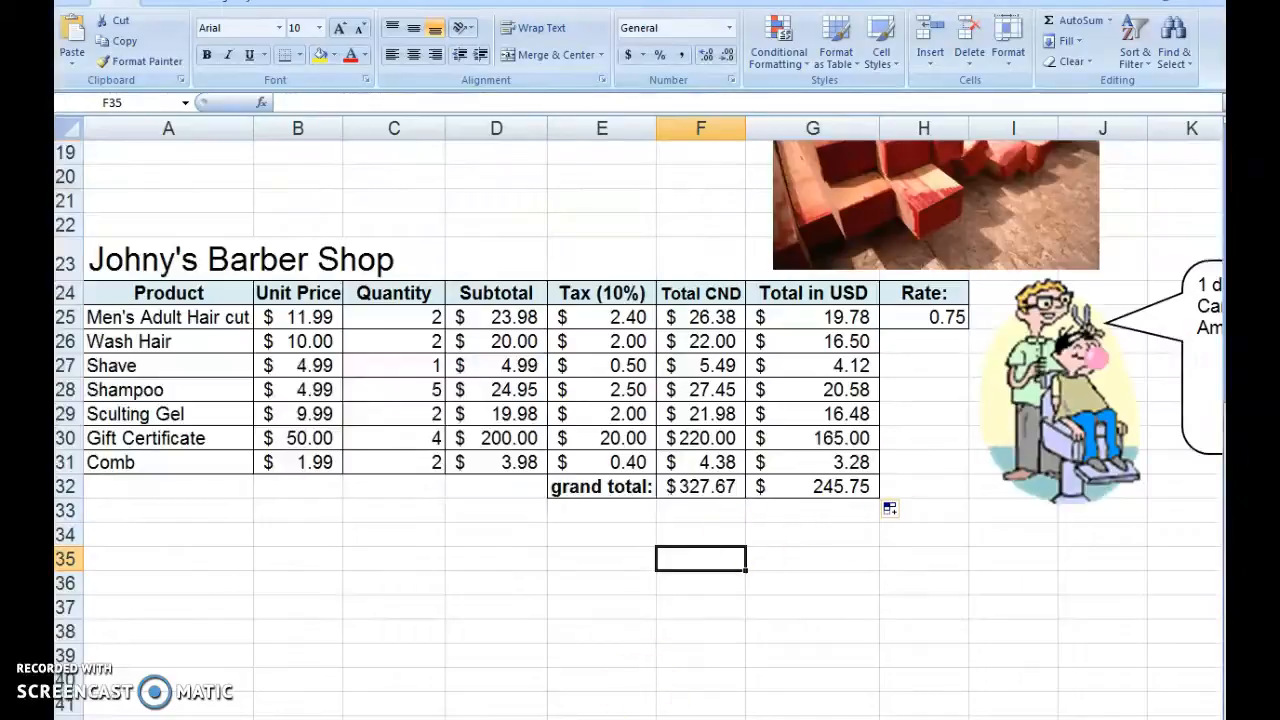
# Step: Switch to the Fashion Unlimited sheet in Google Sheets and open the hat's discount formula in F7 to examine its cell references
pyautogui.click(946, 316)
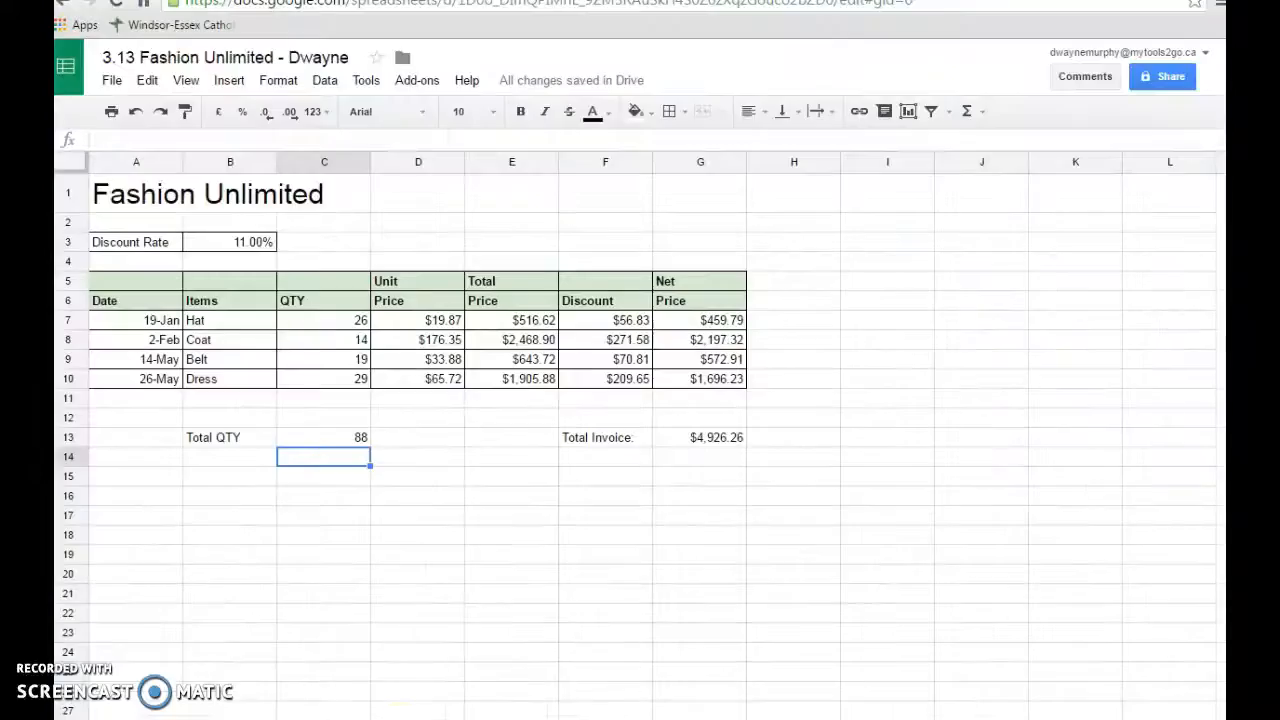
pyautogui.click(610, 322)
pyautogui.click(616, 139)
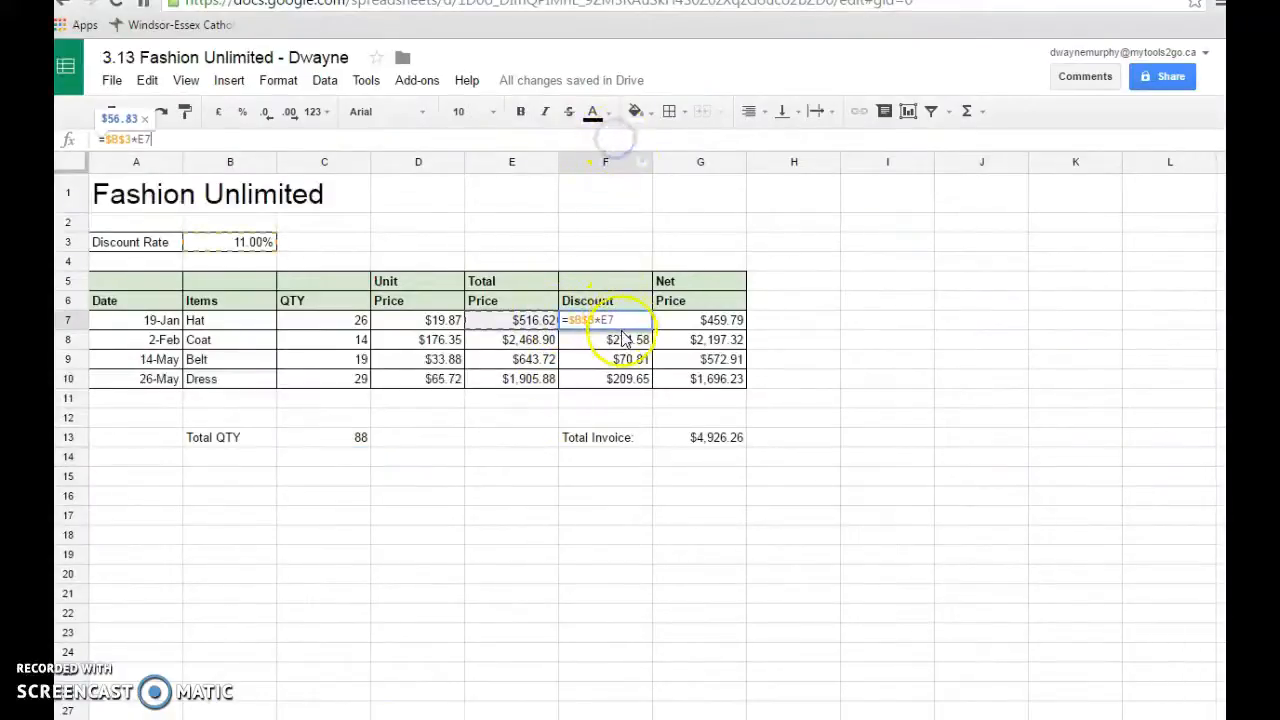